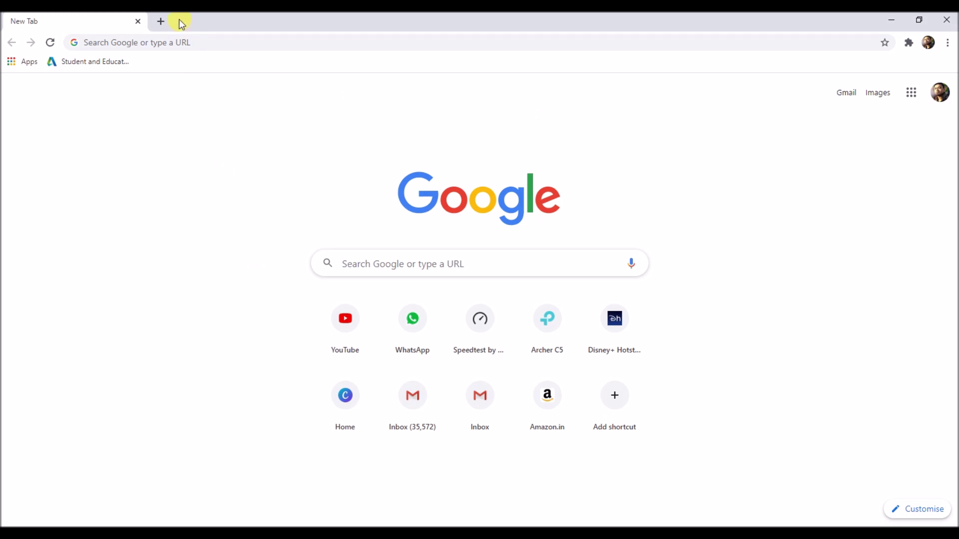
- Search Google for 'autocad student' and open the Autodesk Student Community result
click(161, 42)
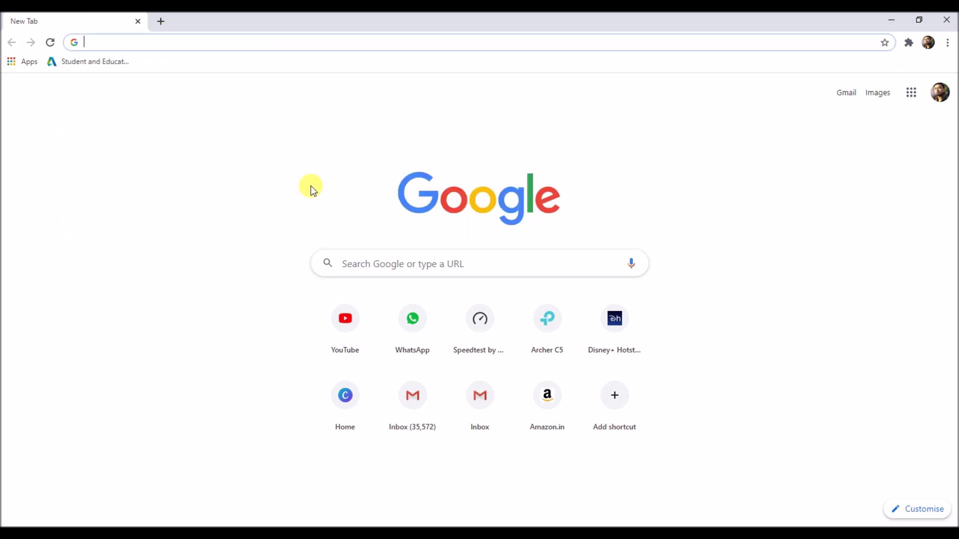
click(364, 258)
click(79, 149)
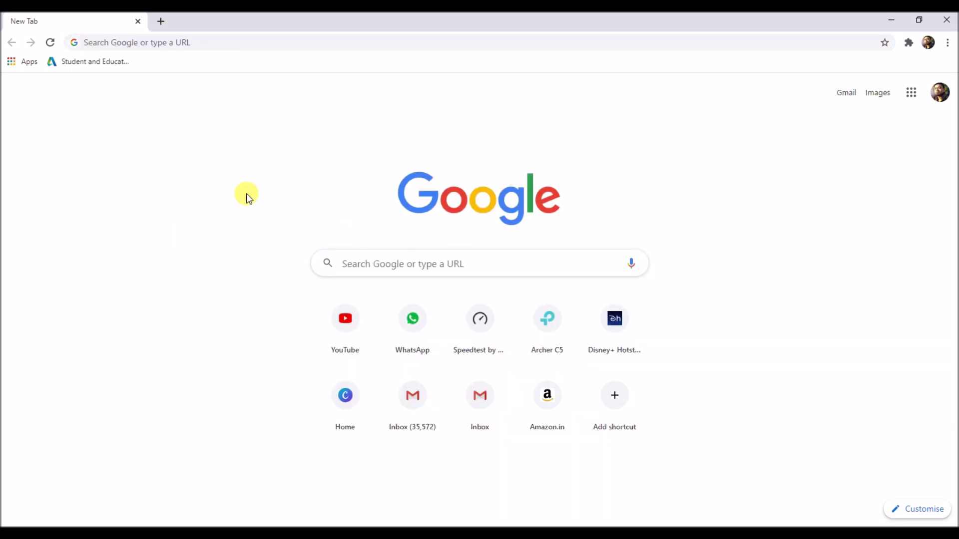
click(384, 264)
text(autocad student)
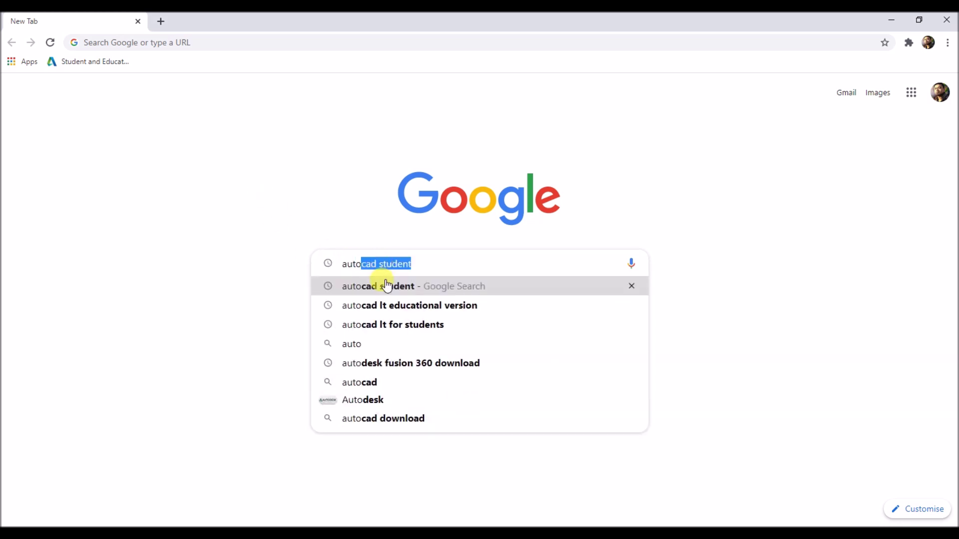
click(385, 287)
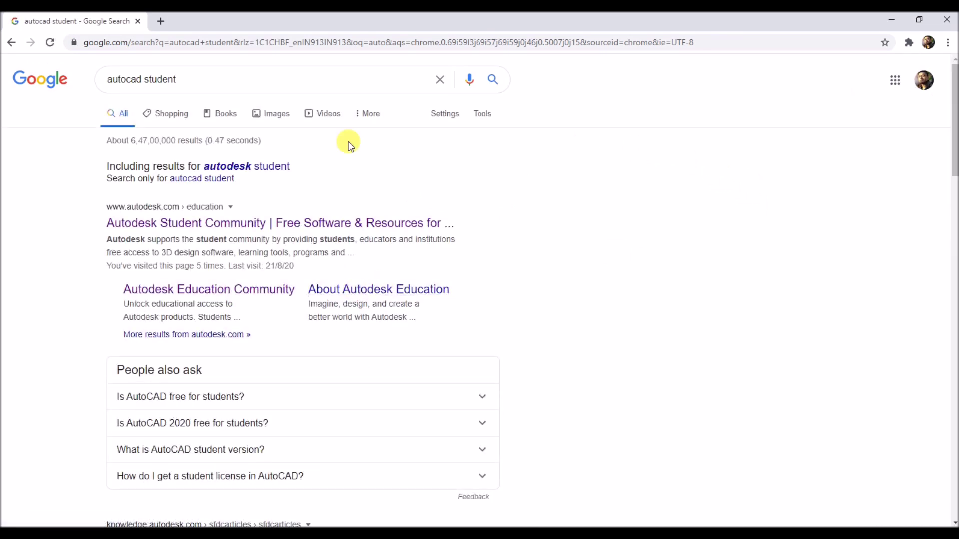
click(384, 225)
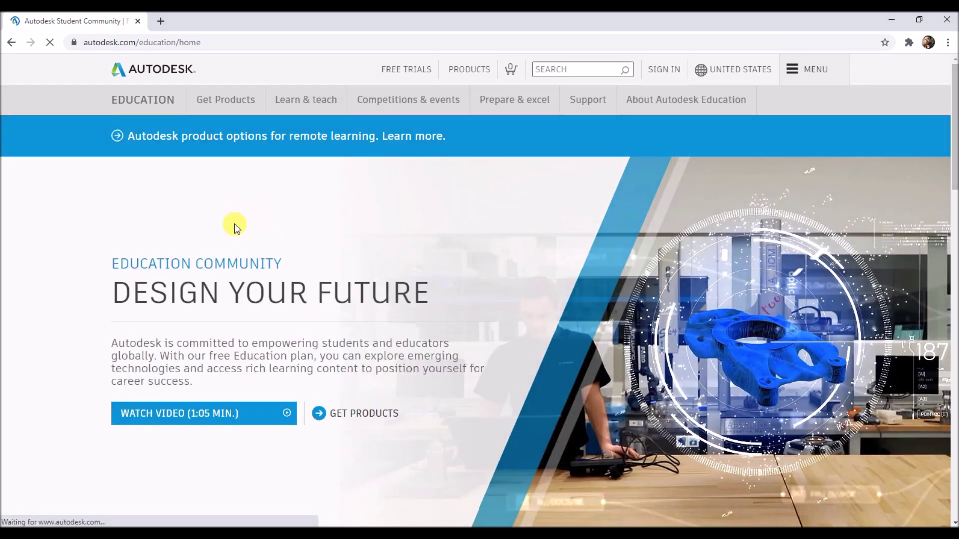
- Create a new Autodesk account with name, e-mail and password, accepting the terms of use
click(660, 71)
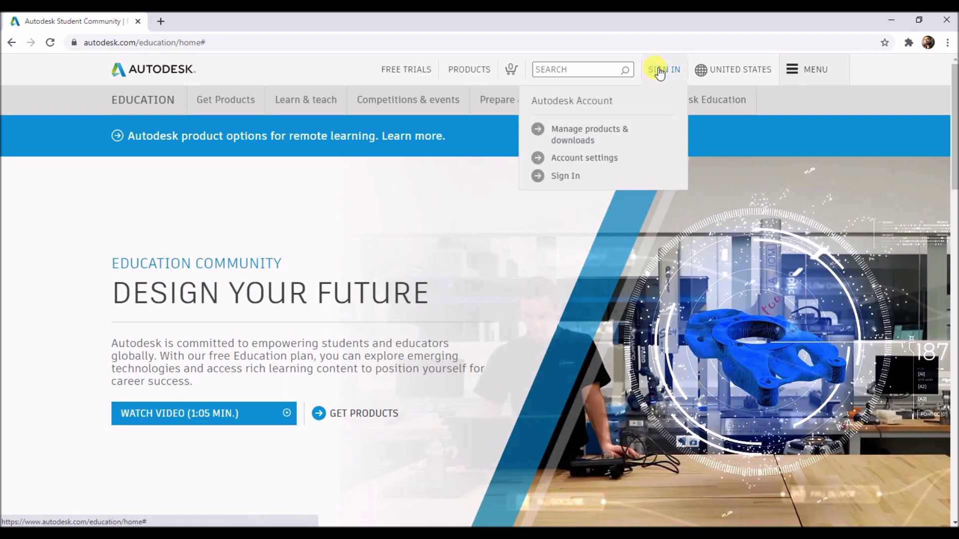
click(562, 177)
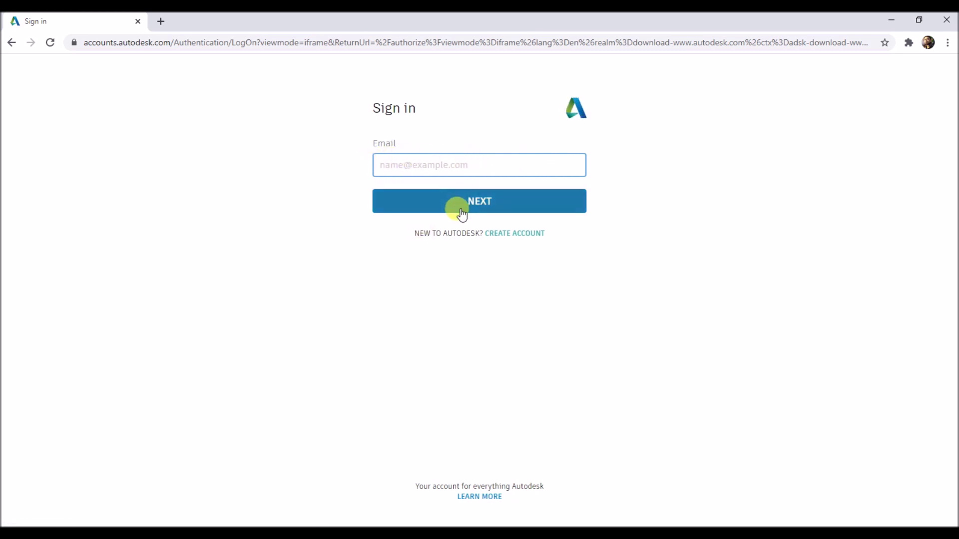
click(523, 236)
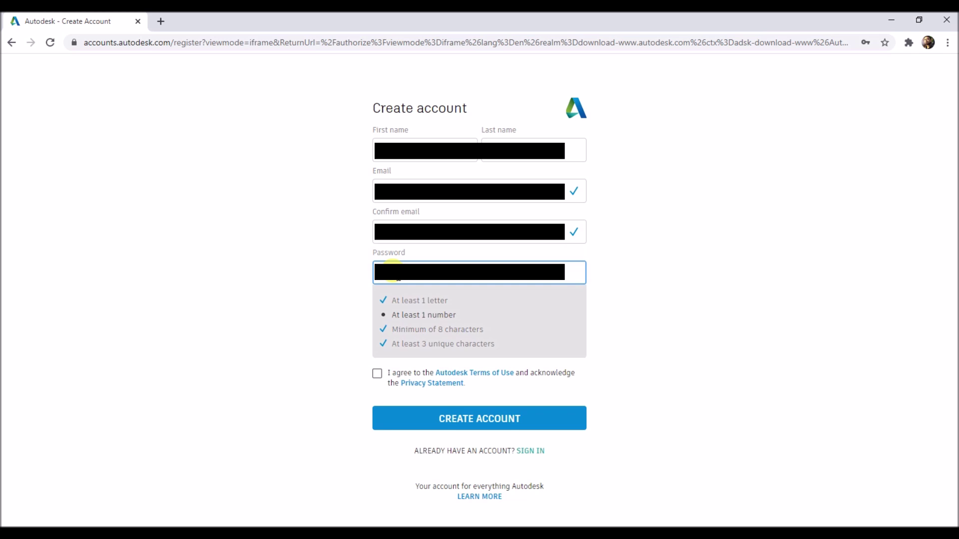
text(1)
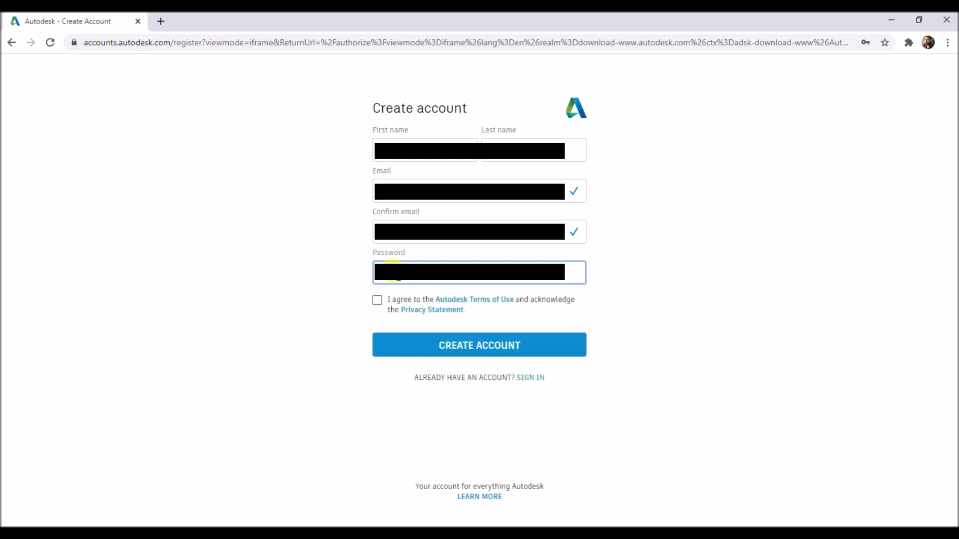
click(377, 299)
click(467, 345)
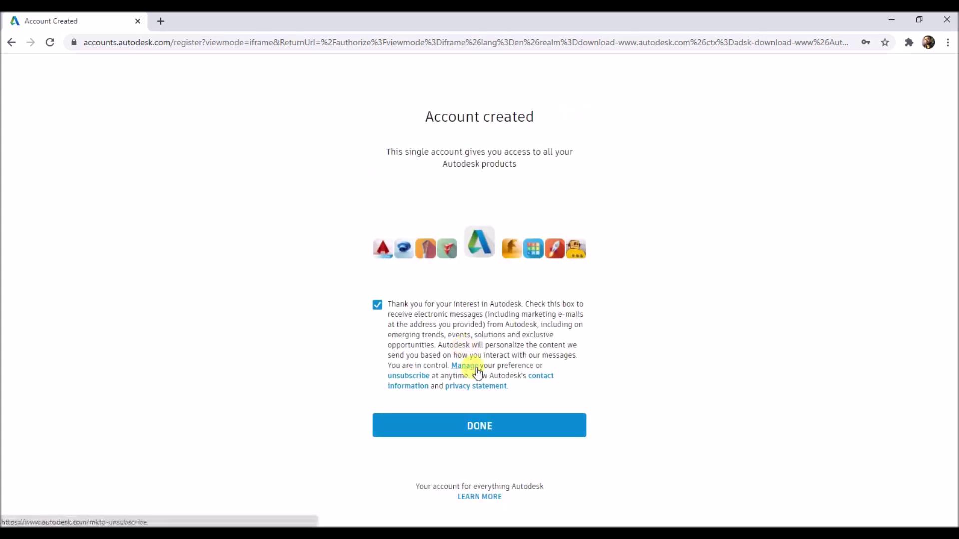
click(475, 426)
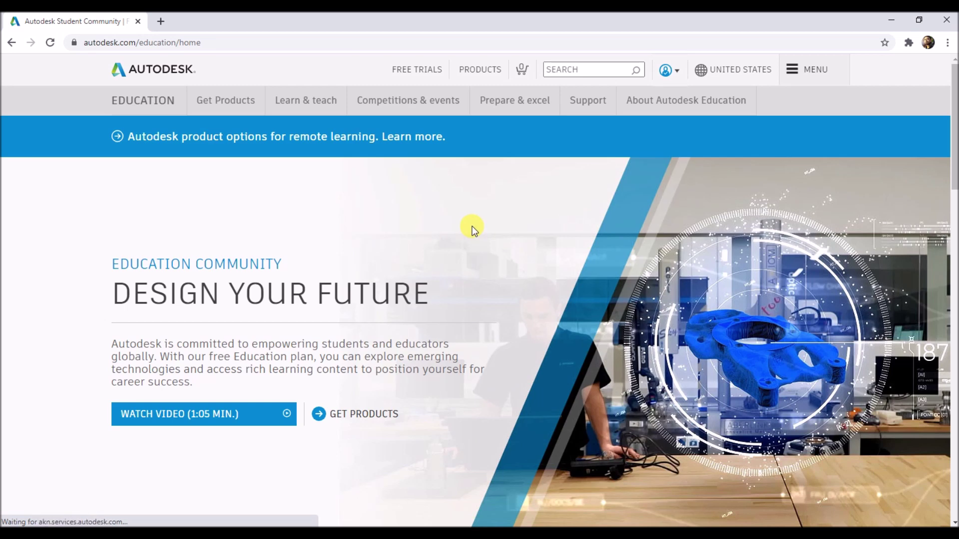
- Start the education eligibility check by signing in with the account e-mail and password
click(352, 417)
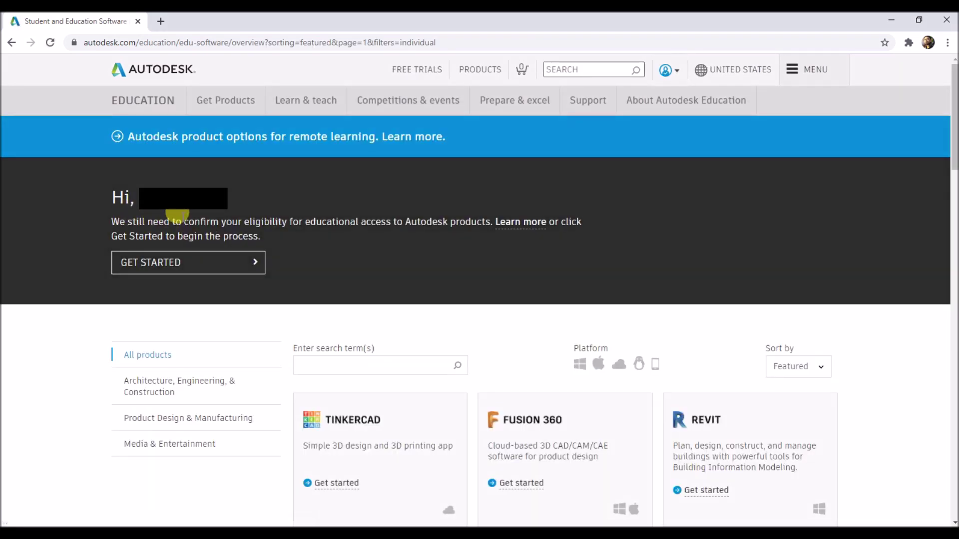
click(206, 268)
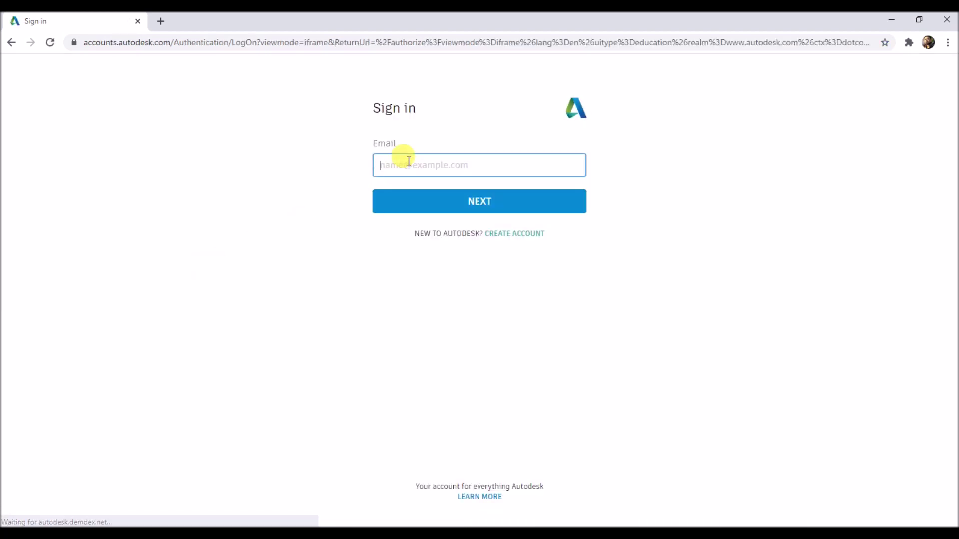
key(ctrl+v)
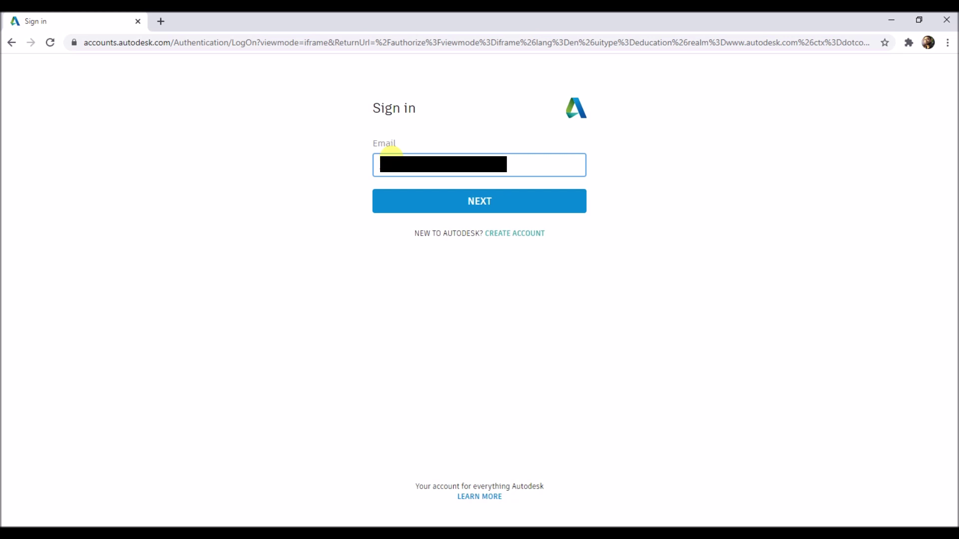
click(456, 201)
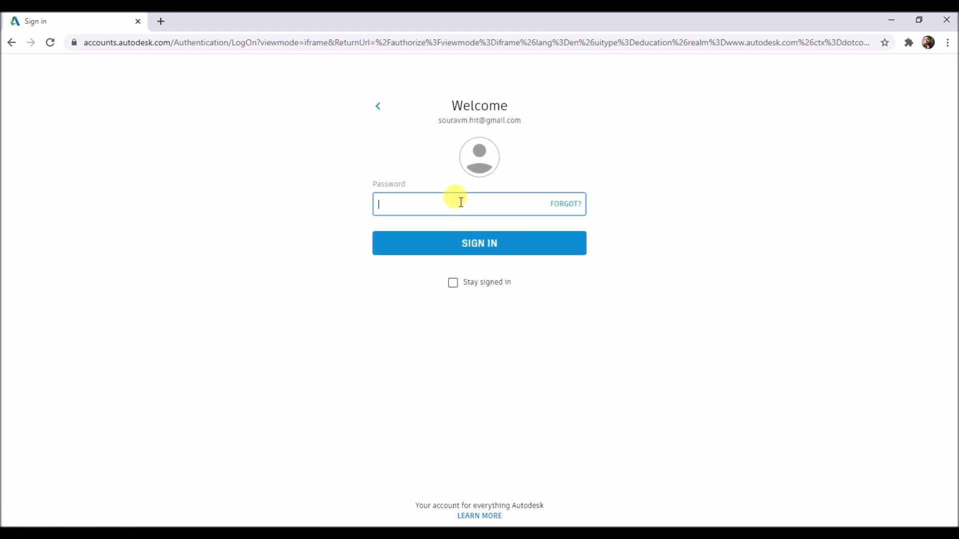
text(********)
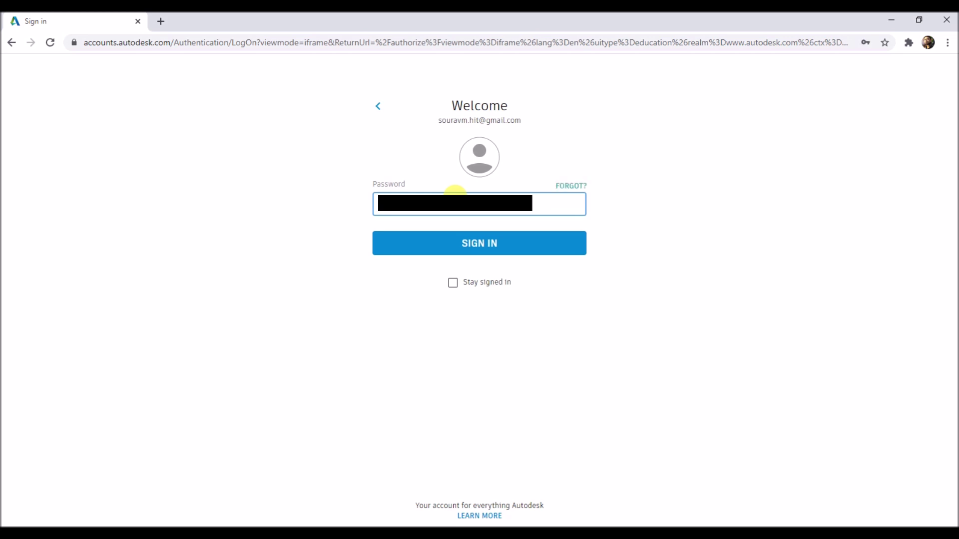
click(475, 242)
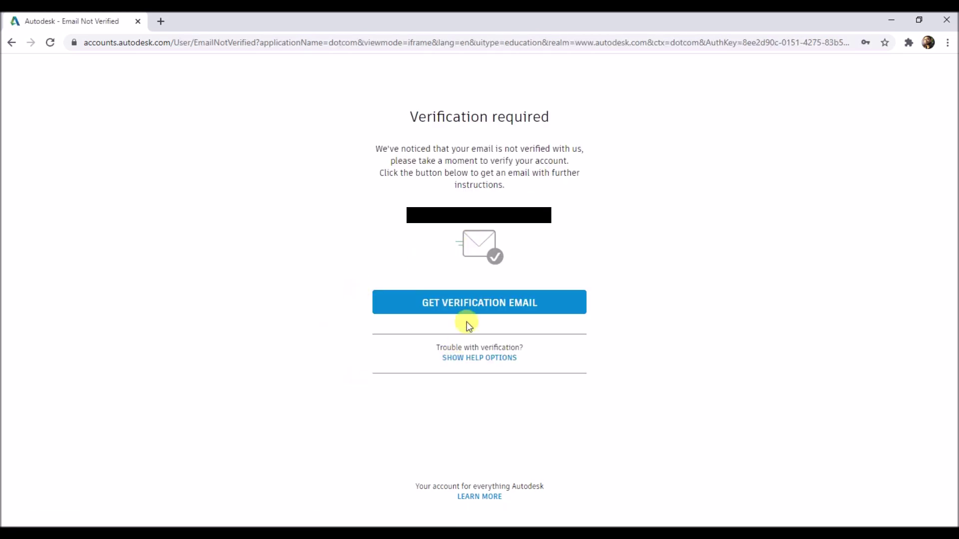
click(469, 310)
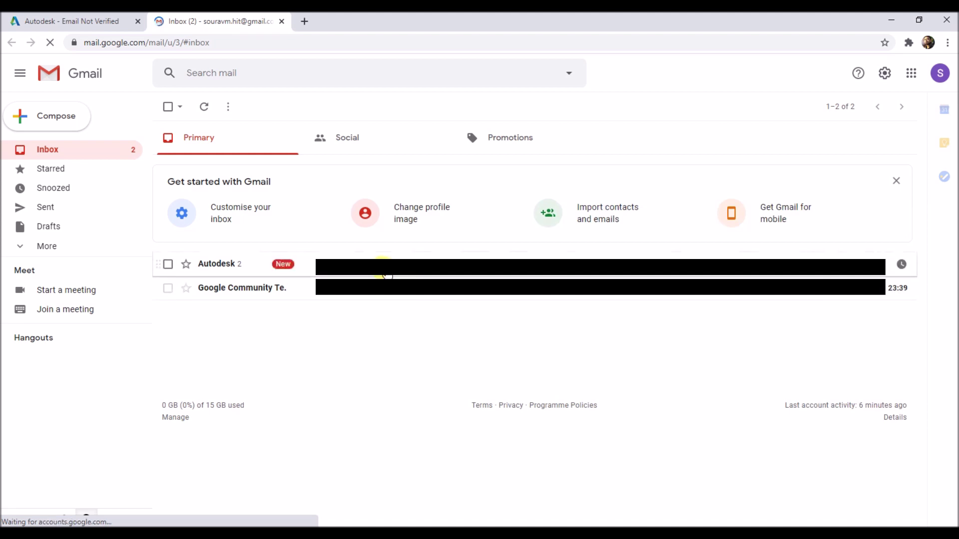
- Open the Autodesk message in Gmail, verify the e-mail address, and return to Autodesk Education
click(388, 272)
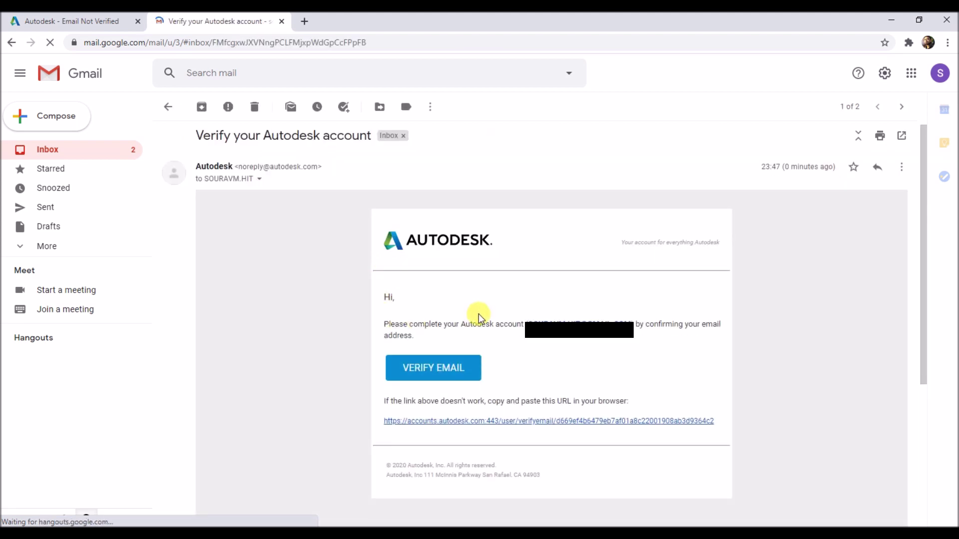
scroll(428, 345, down, 1)
click(438, 321)
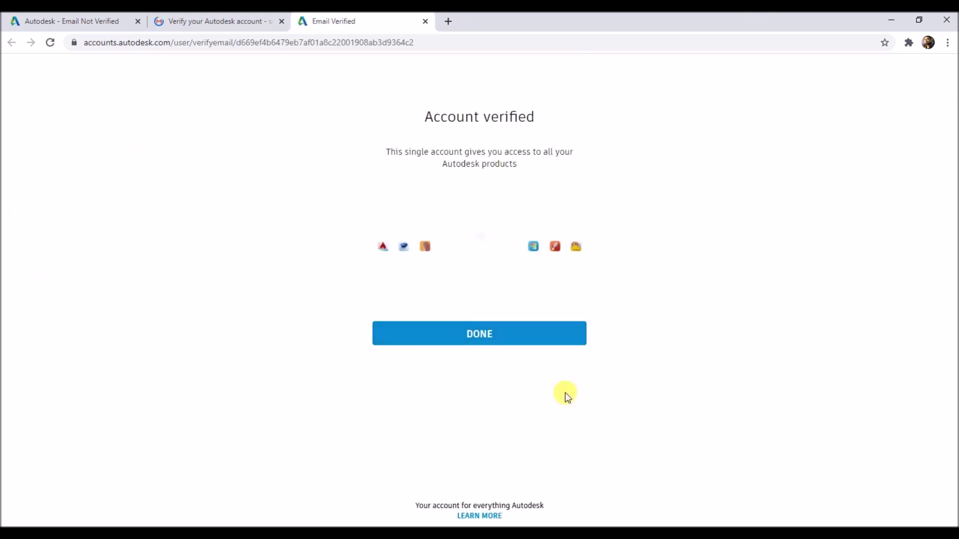
click(456, 331)
click(282, 21)
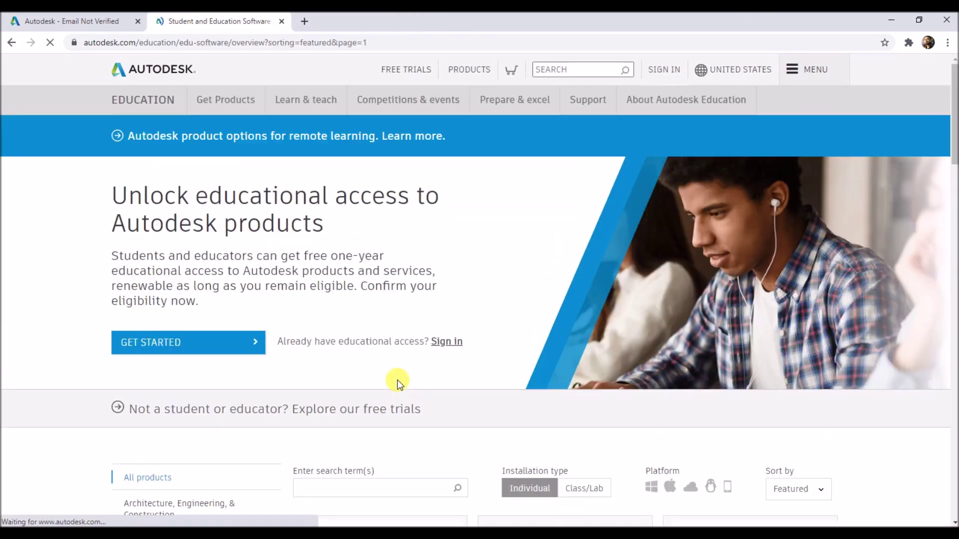
click(209, 342)
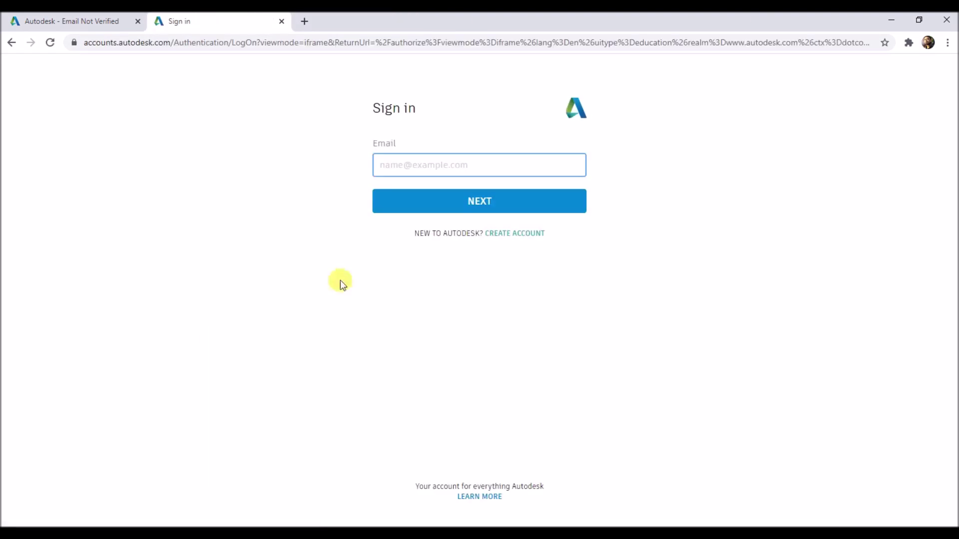
- Sign in again with the account e-mail and password to reach the education profile form
click(406, 160)
key(ctrl+v)
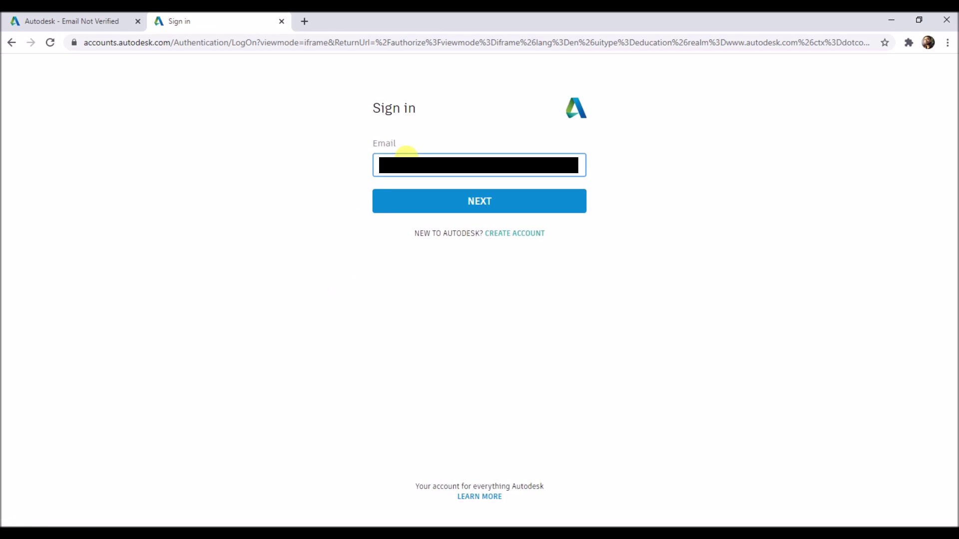
key(Return)
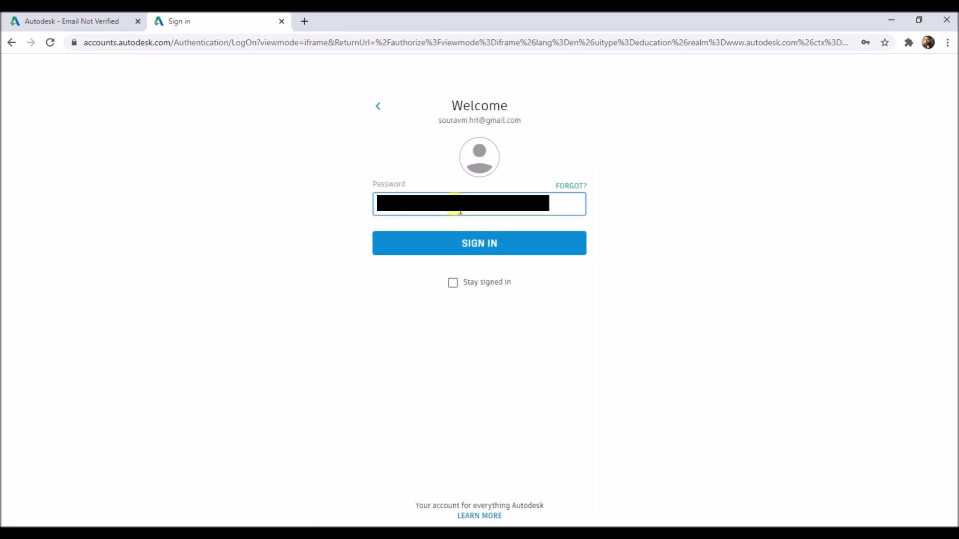
click(459, 242)
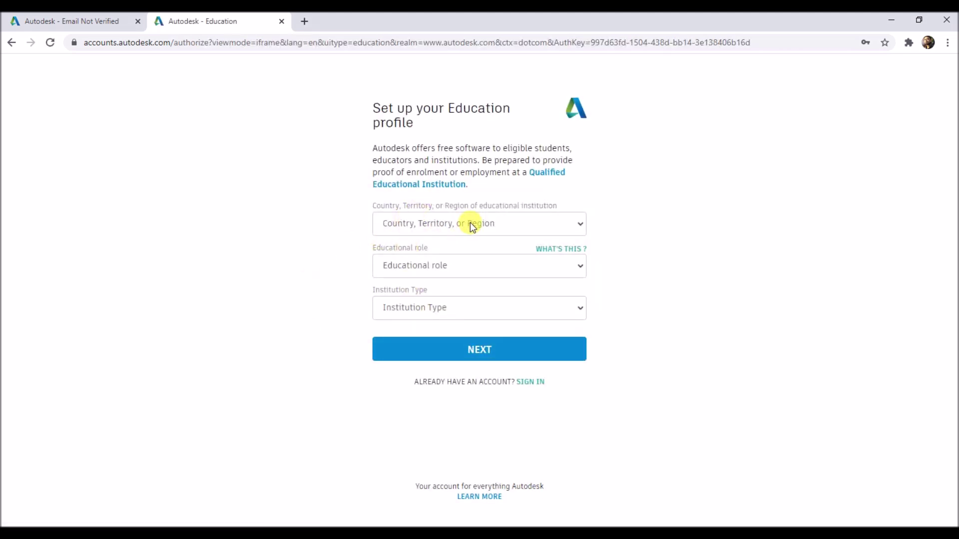
- Set country to India, role to Student, and institution type to University/Post-Secondary
click(574, 223)
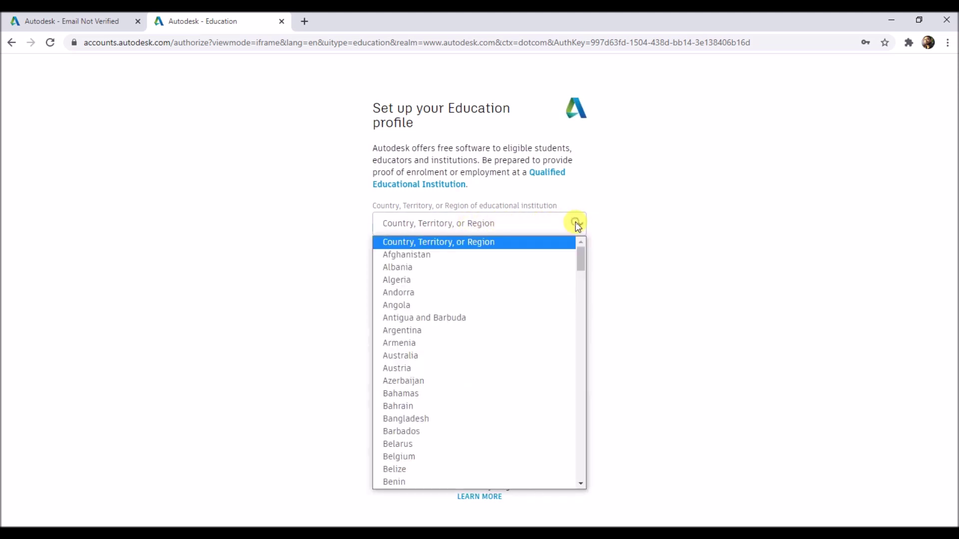
scroll(509, 335, down, 5)
key(i)
scroll(497, 339, down, 3)
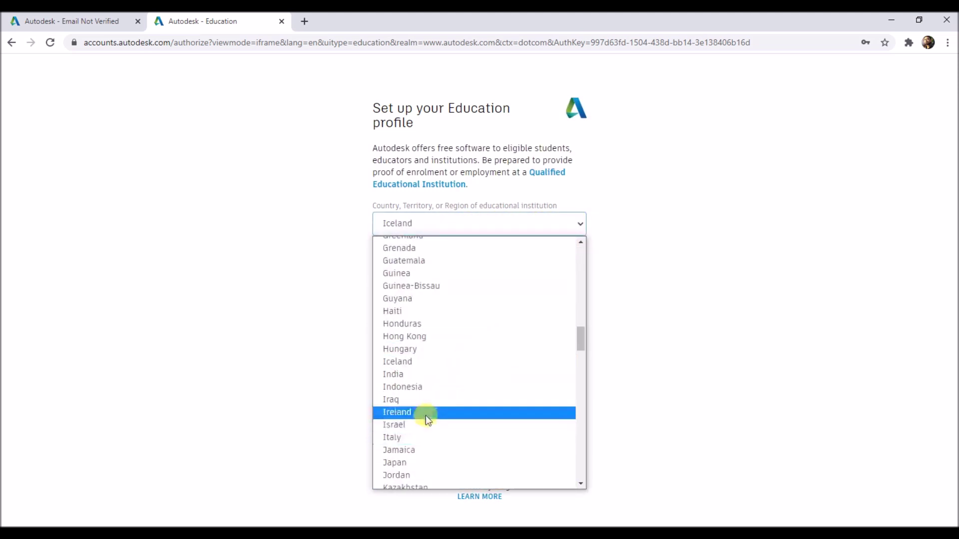
click(427, 374)
click(567, 270)
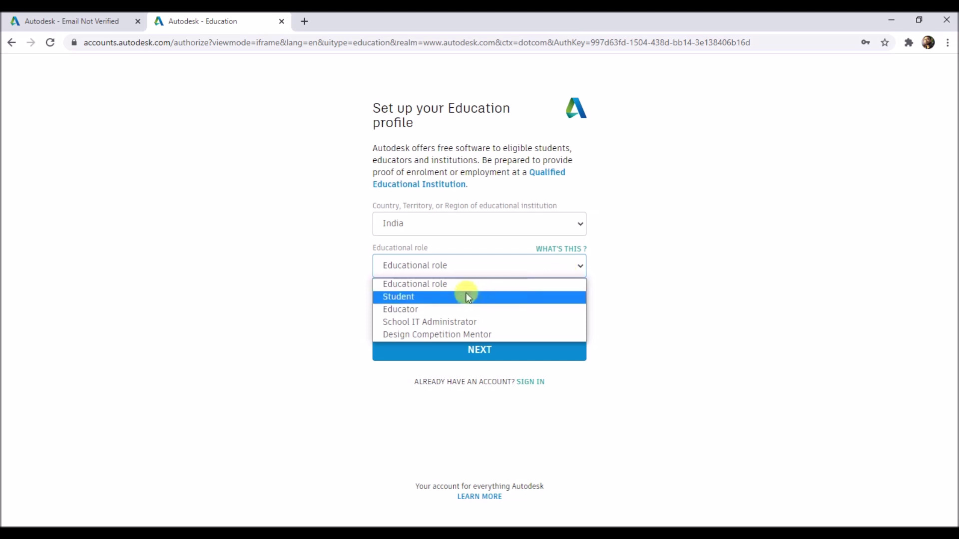
click(432, 297)
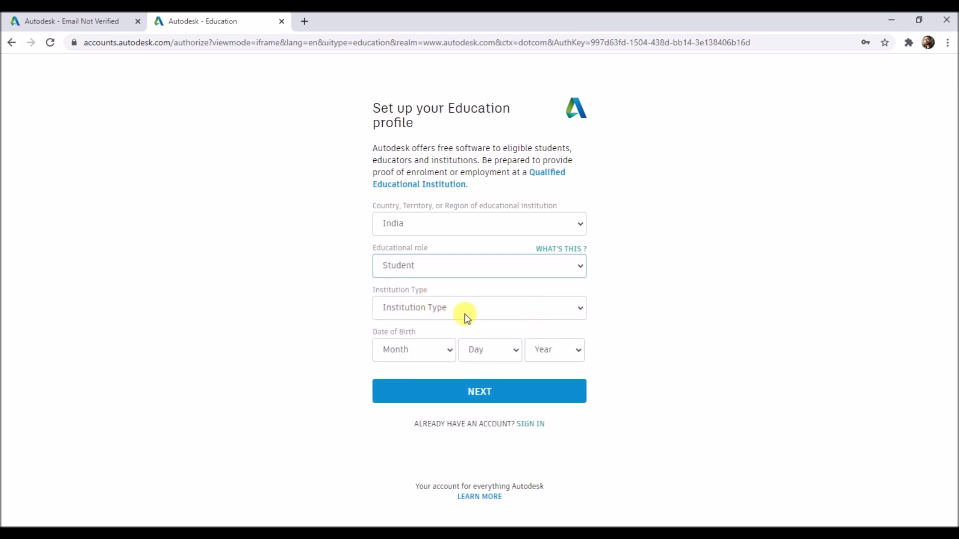
click(572, 307)
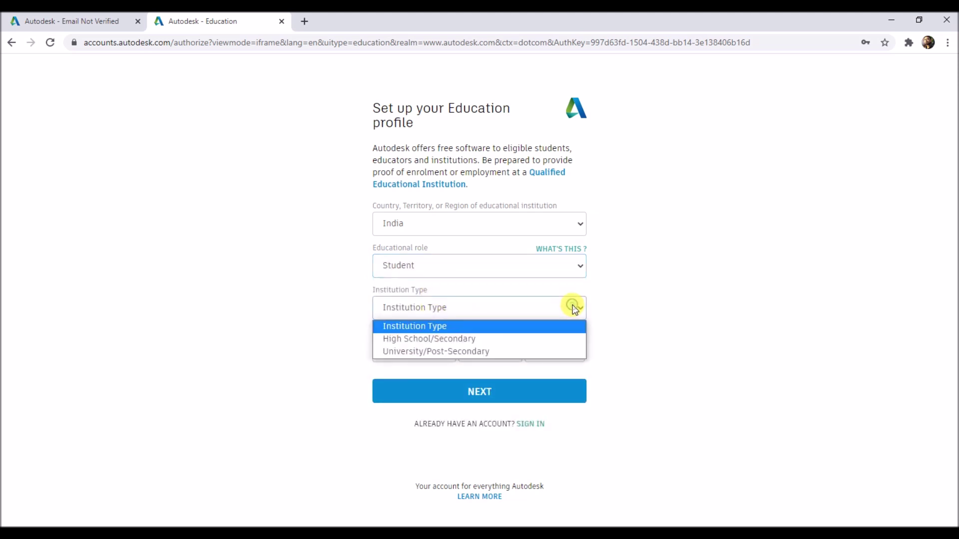
click(473, 355)
- Enter the student's date of birth, submit the profile, and paste the institution name
click(445, 346)
click(411, 448)
click(509, 355)
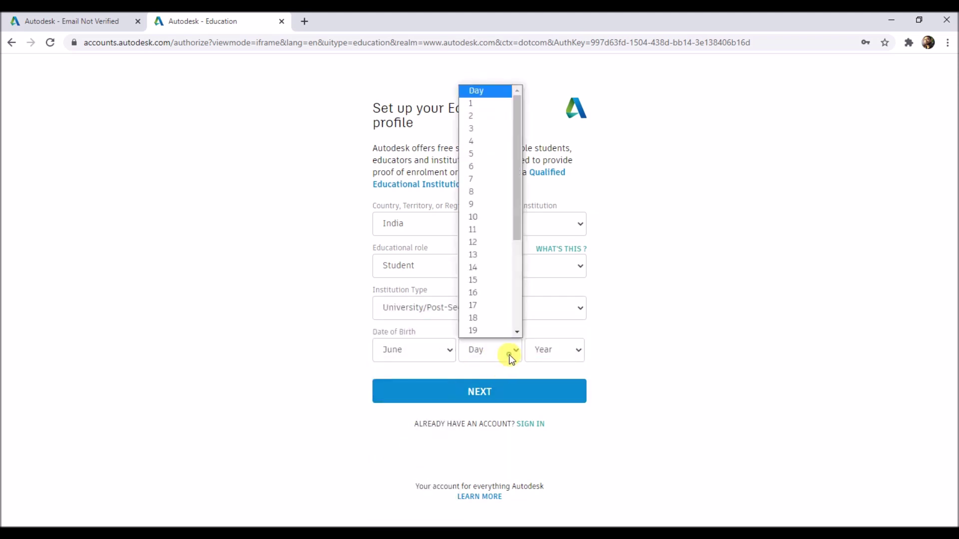
click(492, 216)
click(555, 350)
scroll(556, 269, down, 7)
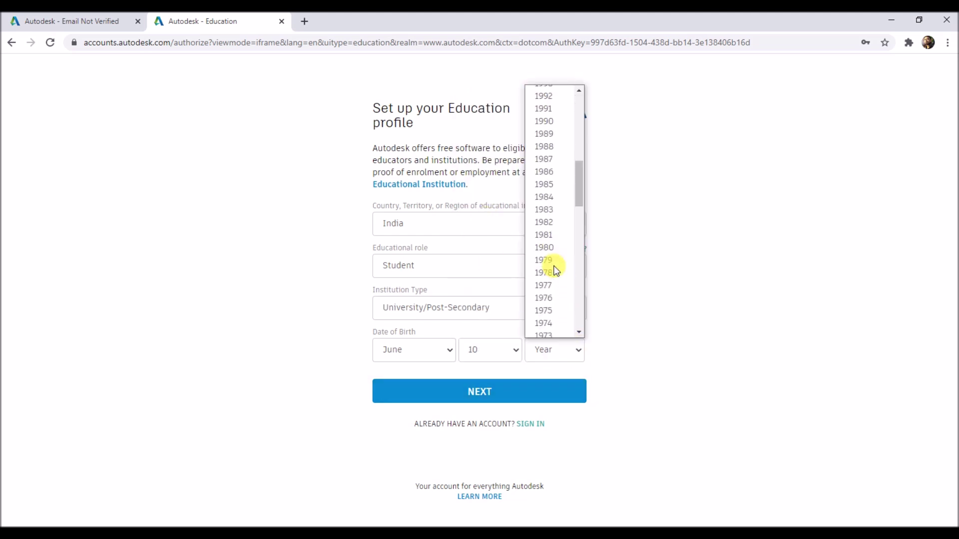
scroll(544, 130, up, 5)
click(545, 259)
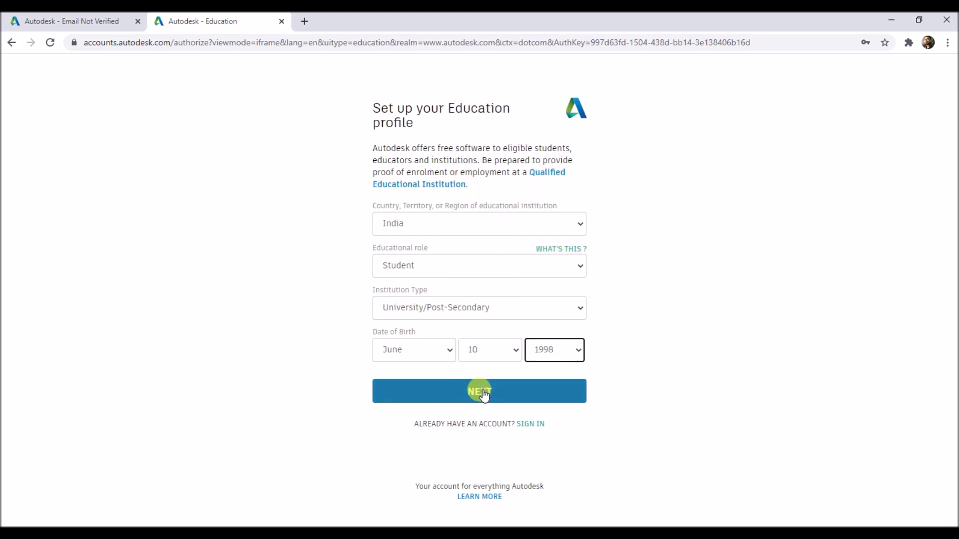
click(483, 395)
click(425, 193)
key(ctrl+v)
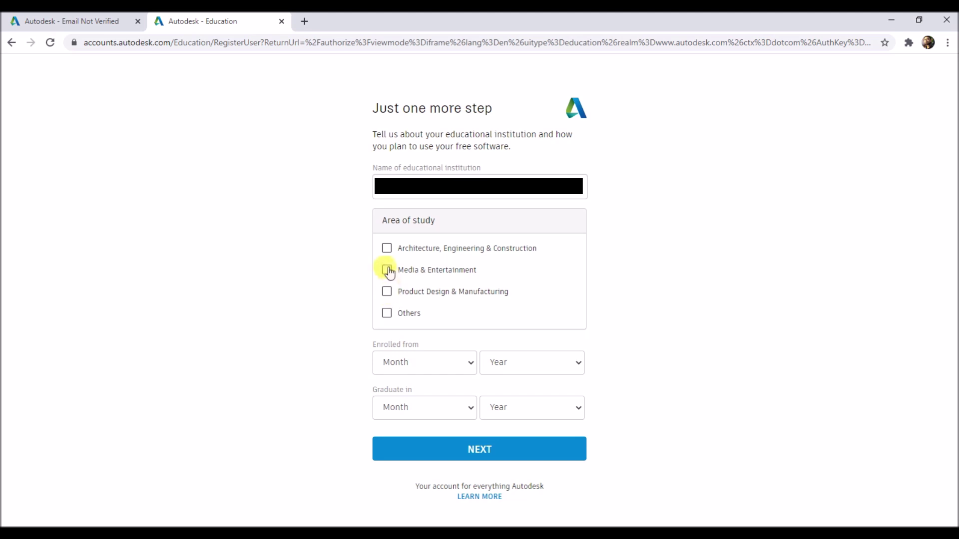
- Choose Architecture, Engineering & Construction, enrolled July 2019, graduating July 2022, and submit
click(387, 249)
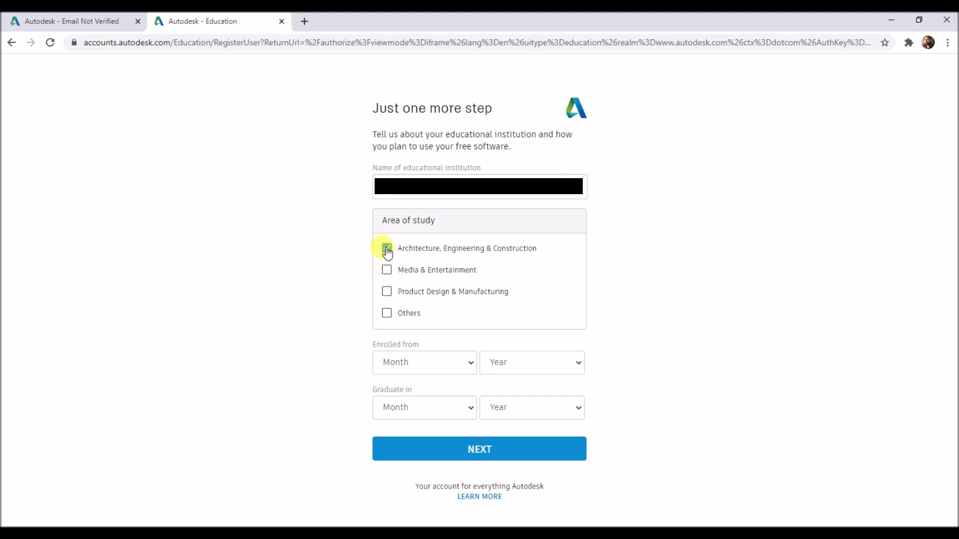
click(454, 370)
click(420, 281)
click(567, 366)
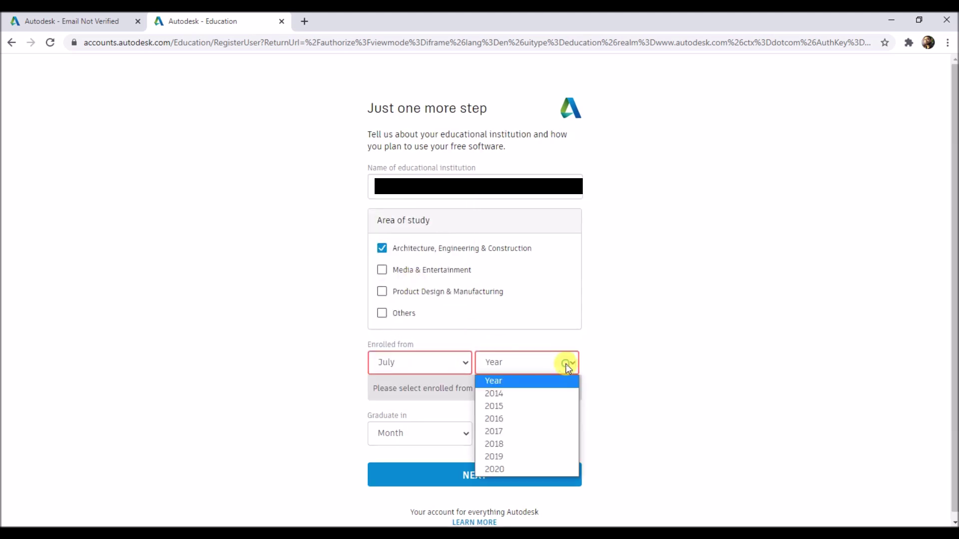
click(452, 406)
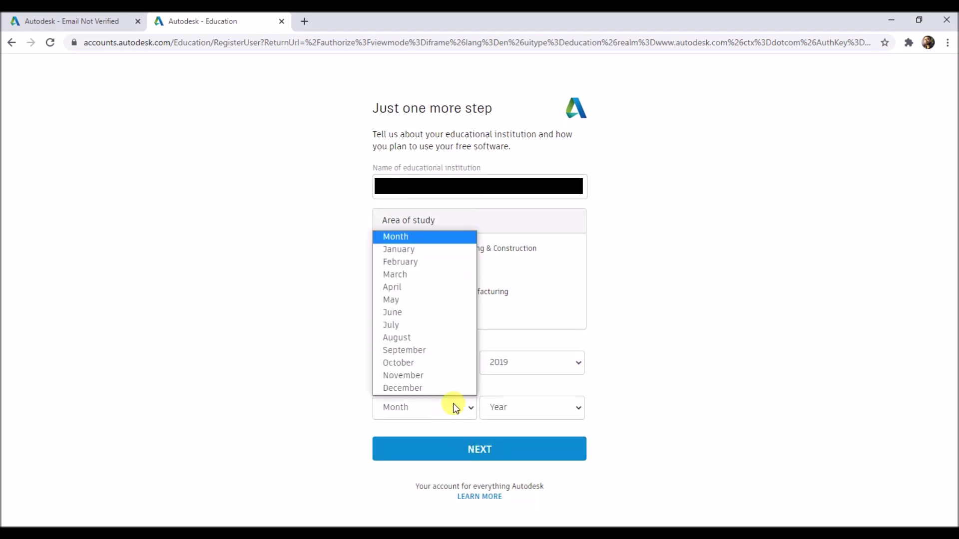
click(416, 325)
click(575, 412)
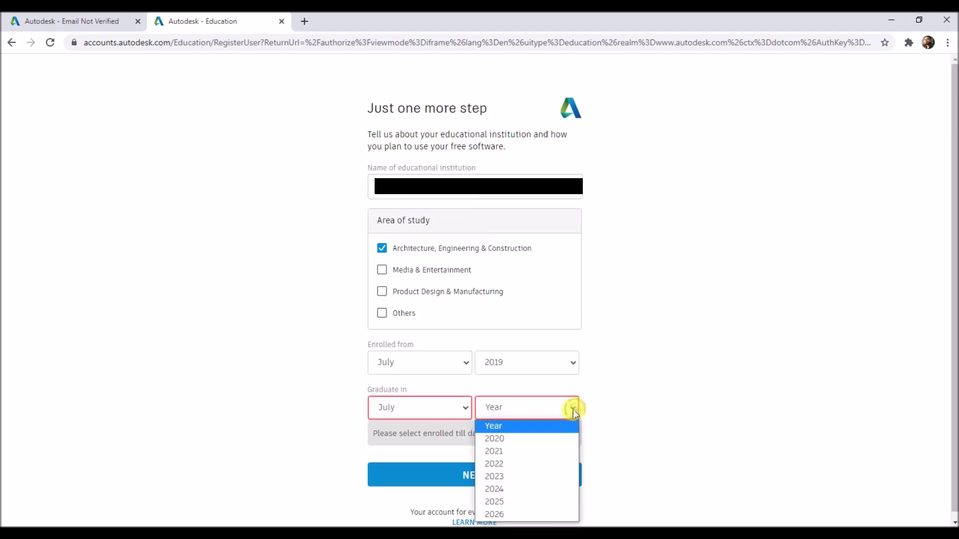
click(521, 467)
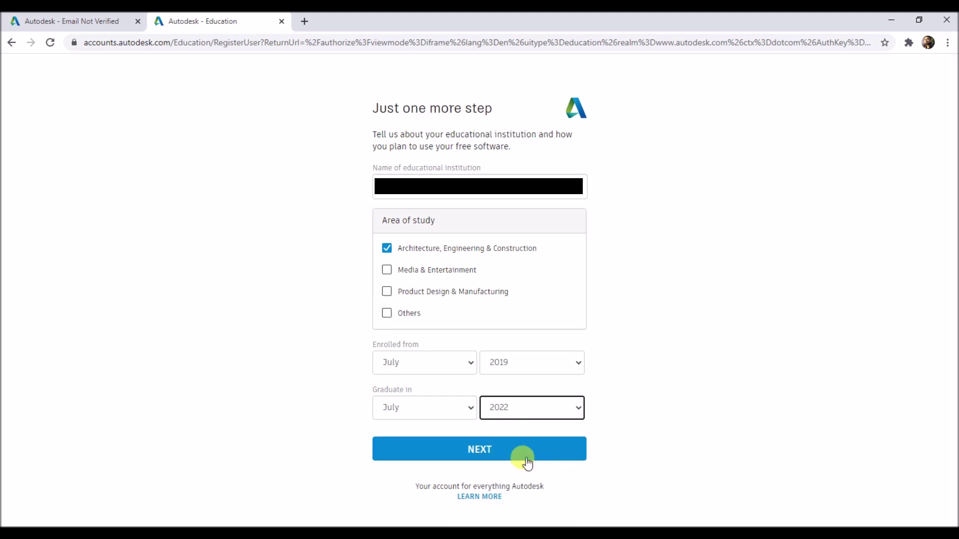
click(493, 449)
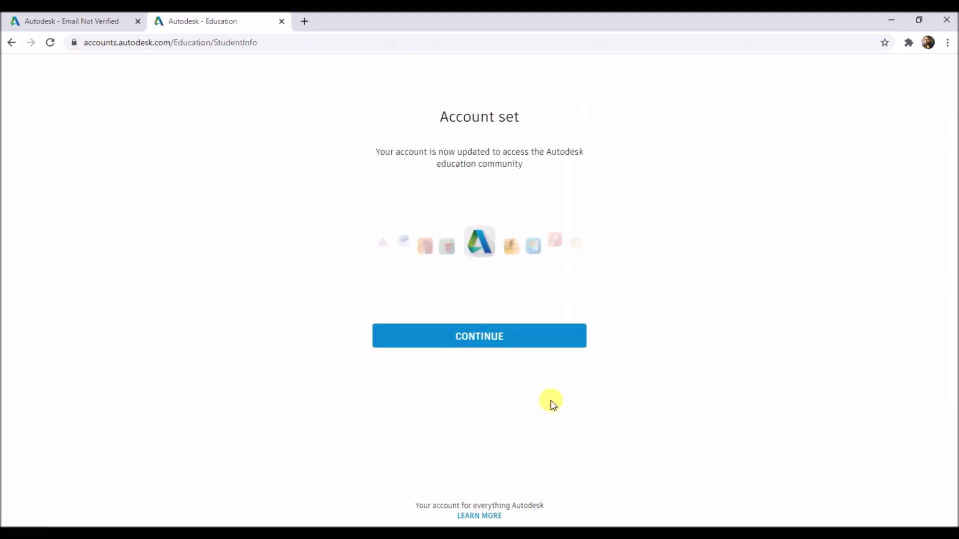
click(497, 341)
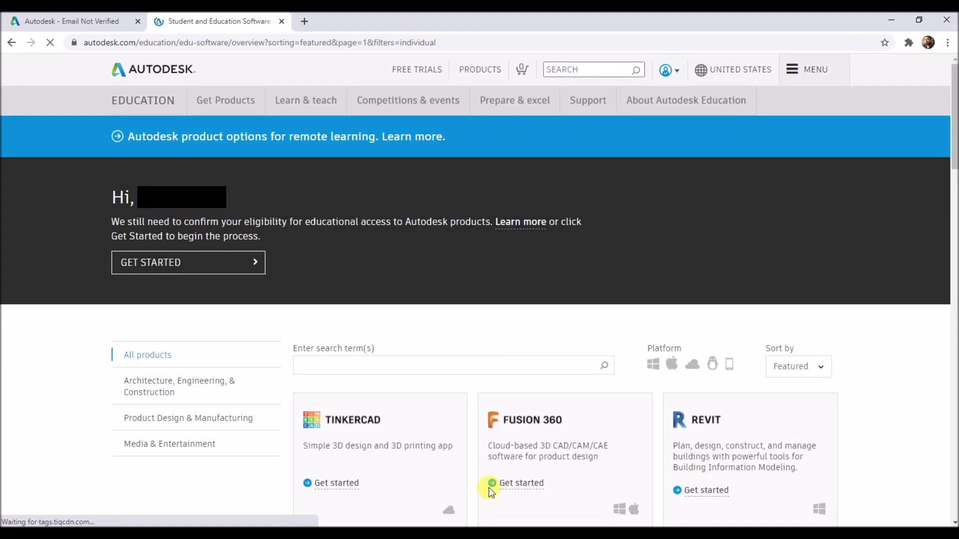
- Begin eligibility confirmation and open the SheerID verification form with the prefilled profile details
click(237, 264)
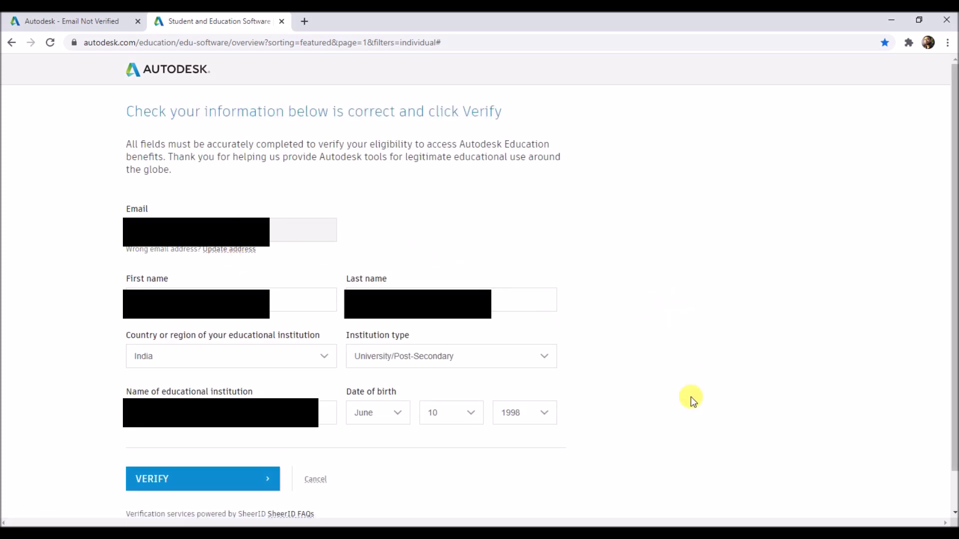
scroll(690, 396, down, 2)
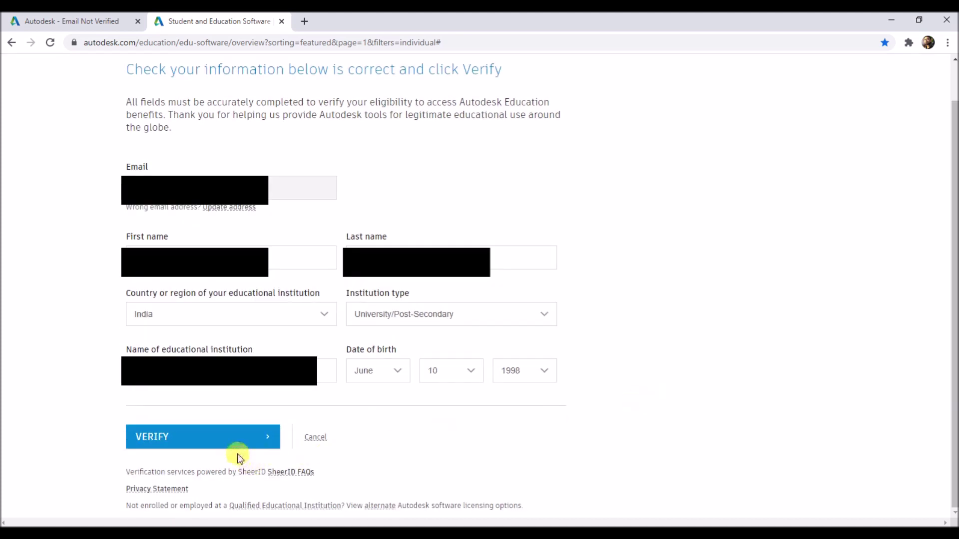
click(216, 439)
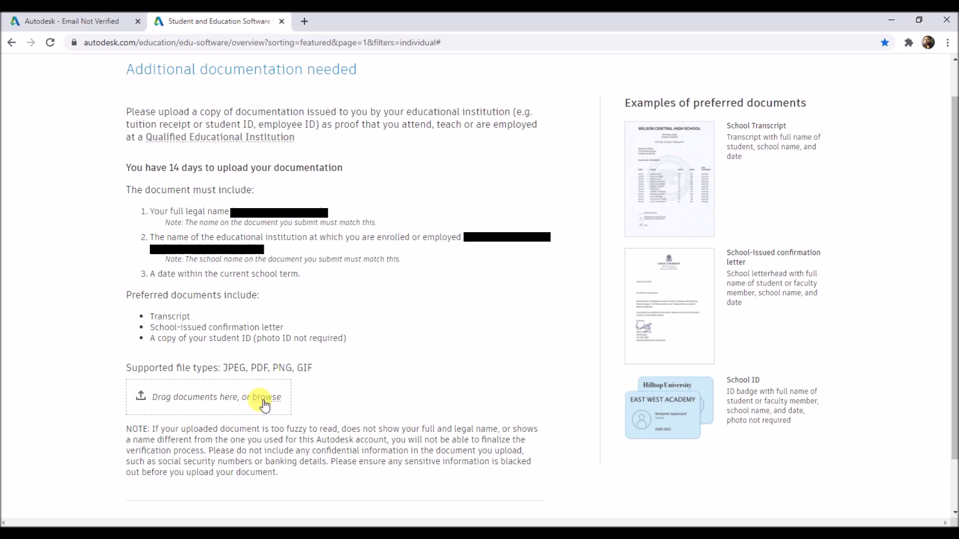
- Upload college id.jpg from the Pictures folder as proof of enrolment and submit it
click(263, 399)
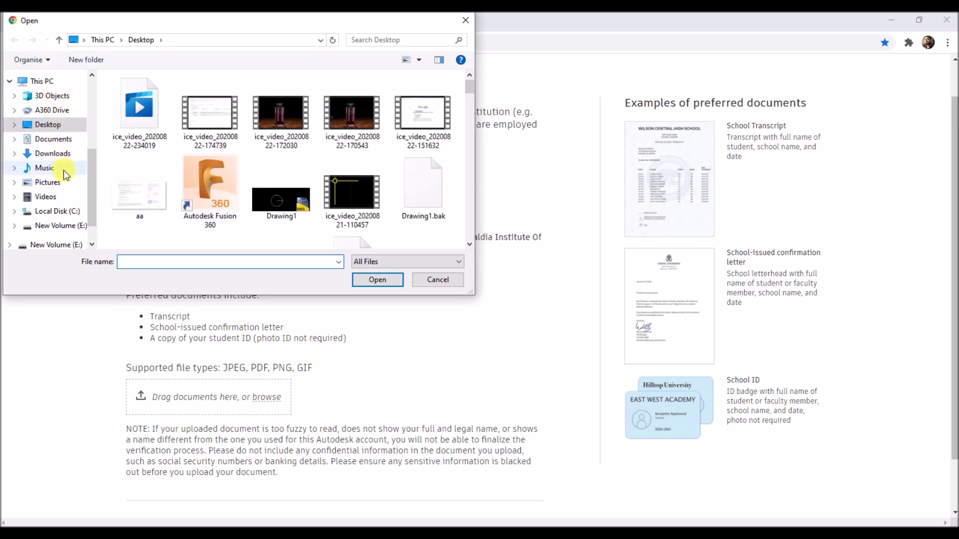
click(55, 183)
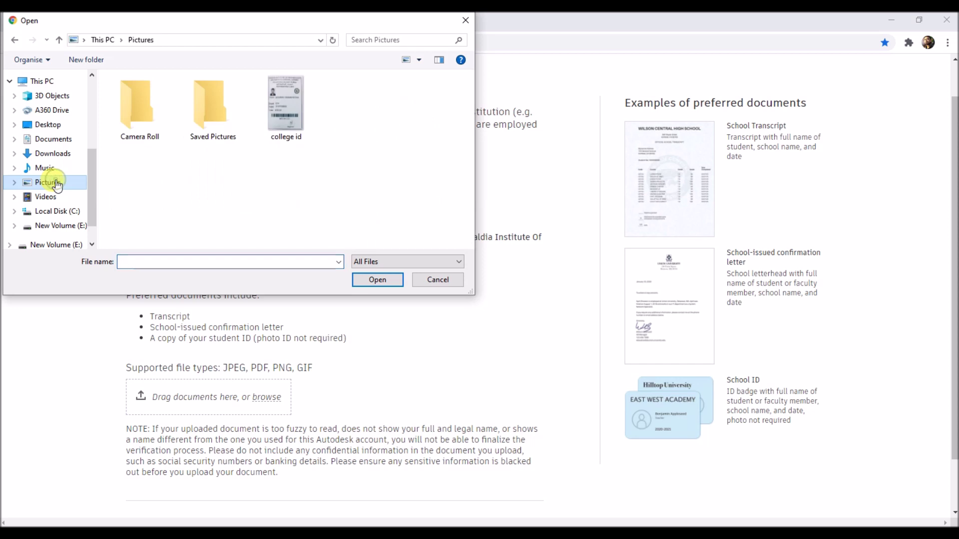
click(281, 109)
right_click(281, 108)
click(310, 135)
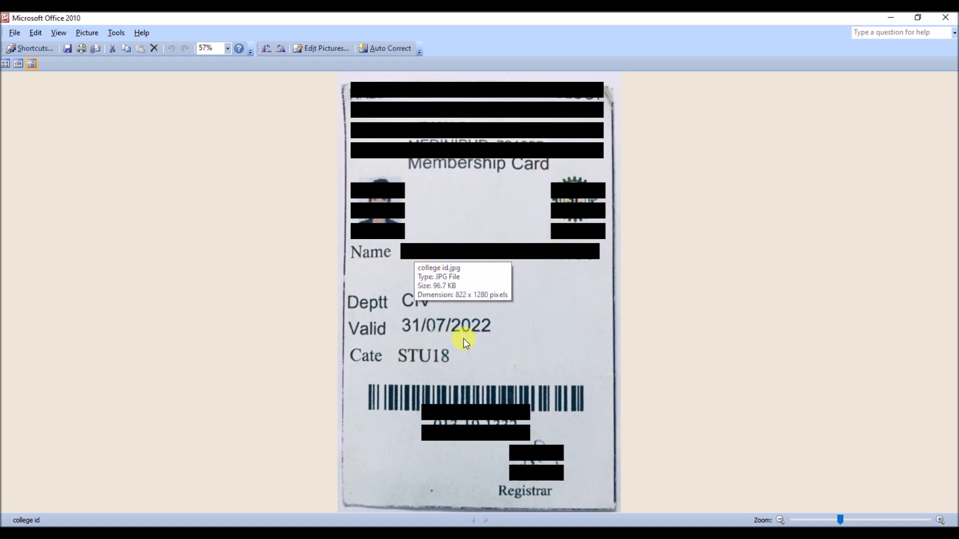
click(947, 20)
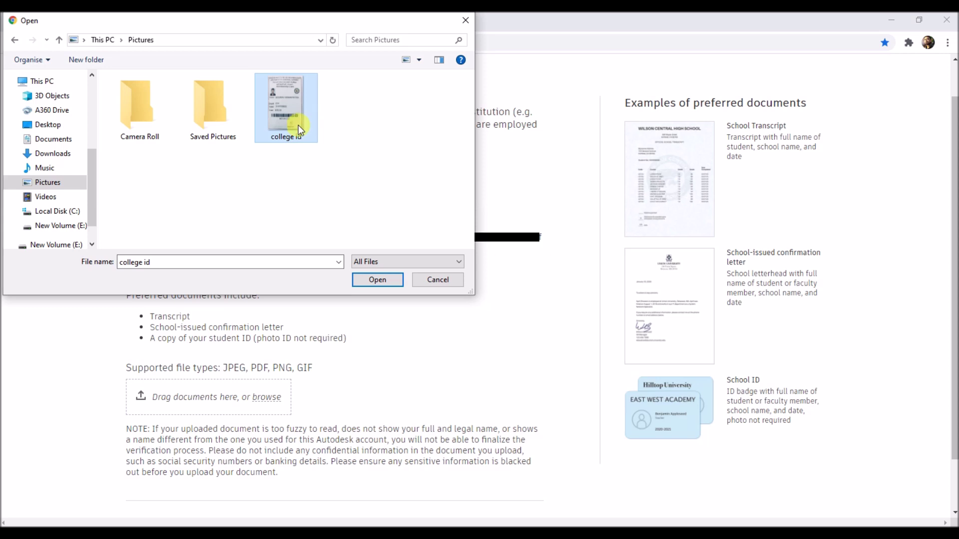
click(378, 280)
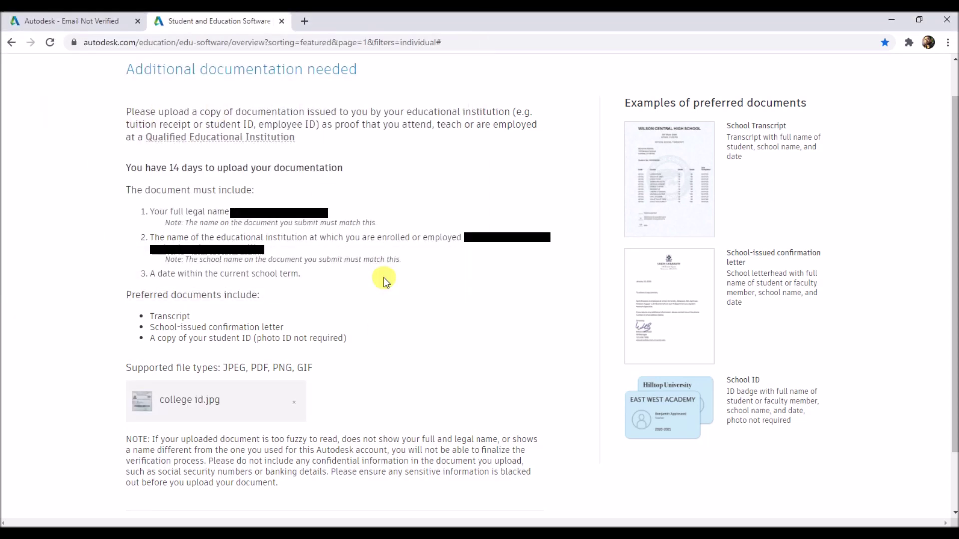
scroll(384, 277, down, 2)
click(198, 472)
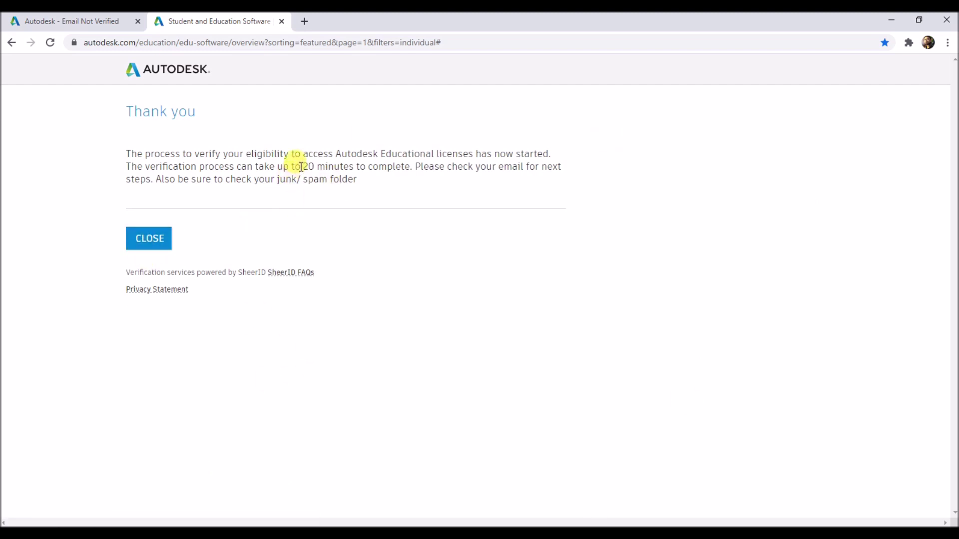
- Note the up-to-20-minute verification wait on the Thank you page and close it
drag(301, 167, 357, 167)
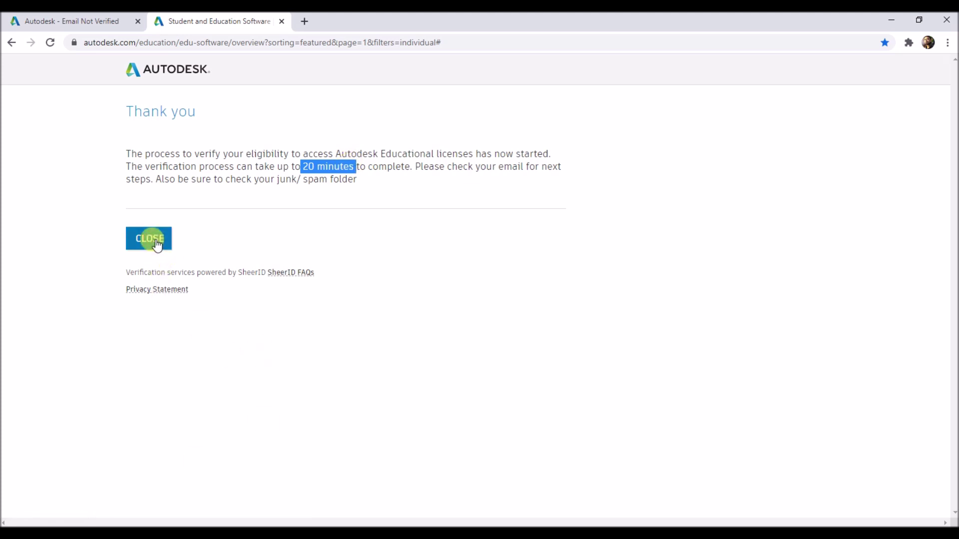
click(255, 206)
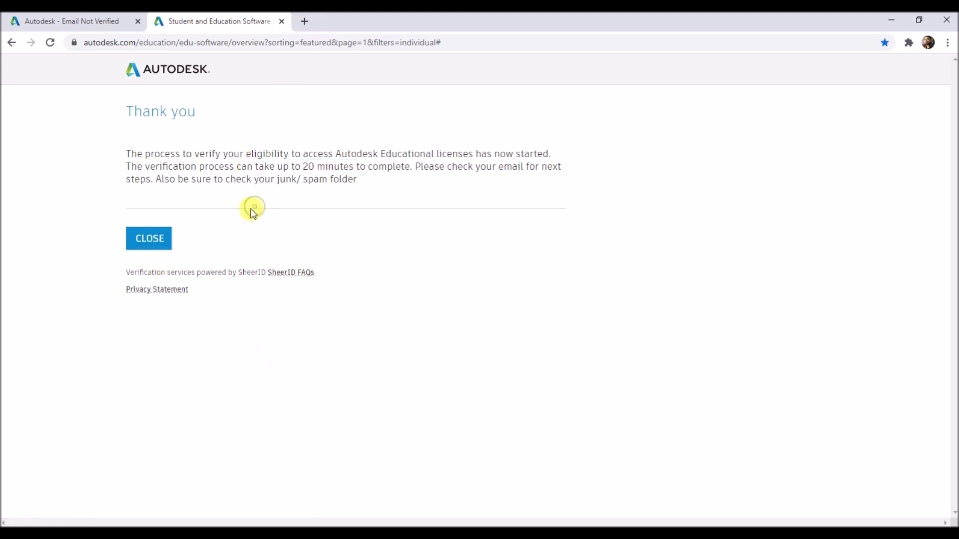
click(150, 240)
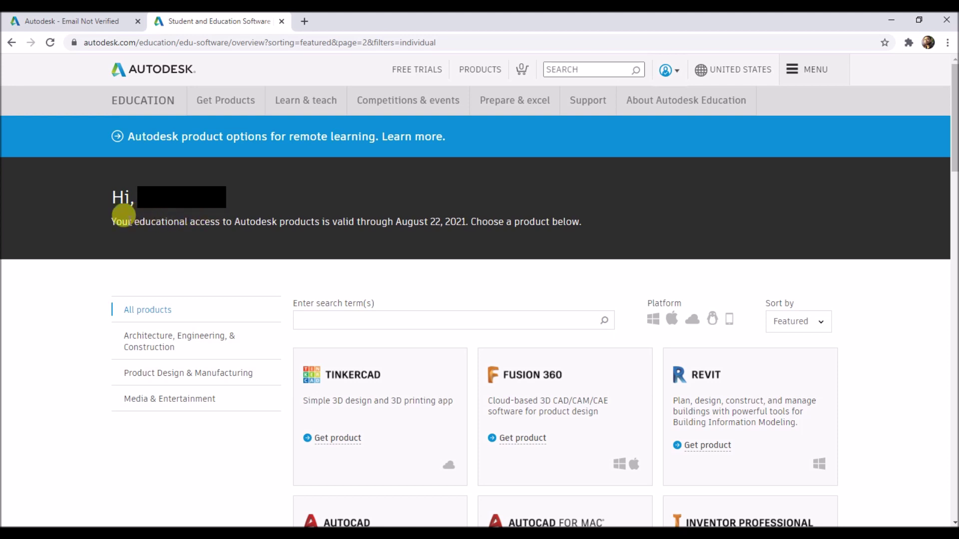
- Download the AutoCAD 2021 Windows English installer file rather than installing directly
scroll(218, 373, down, 3)
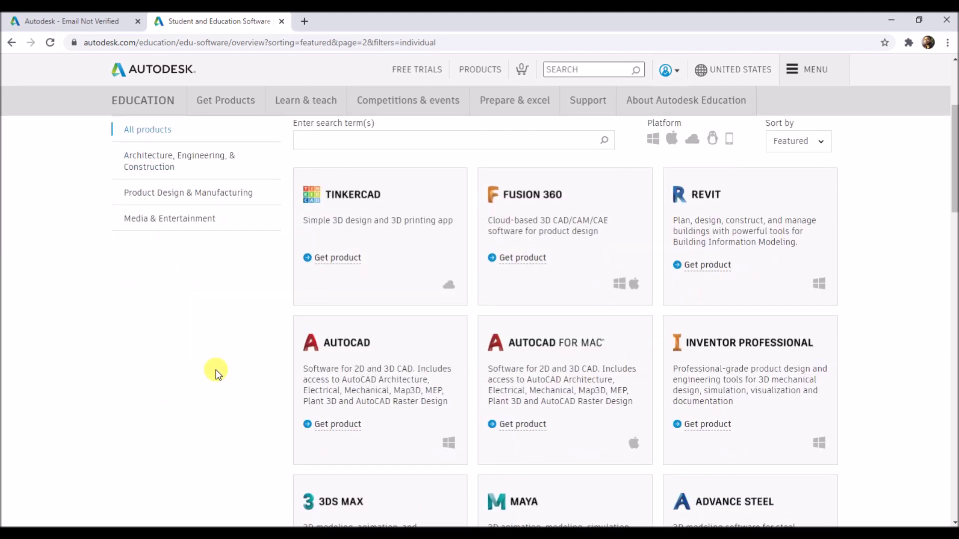
scroll(332, 424, down, 1)
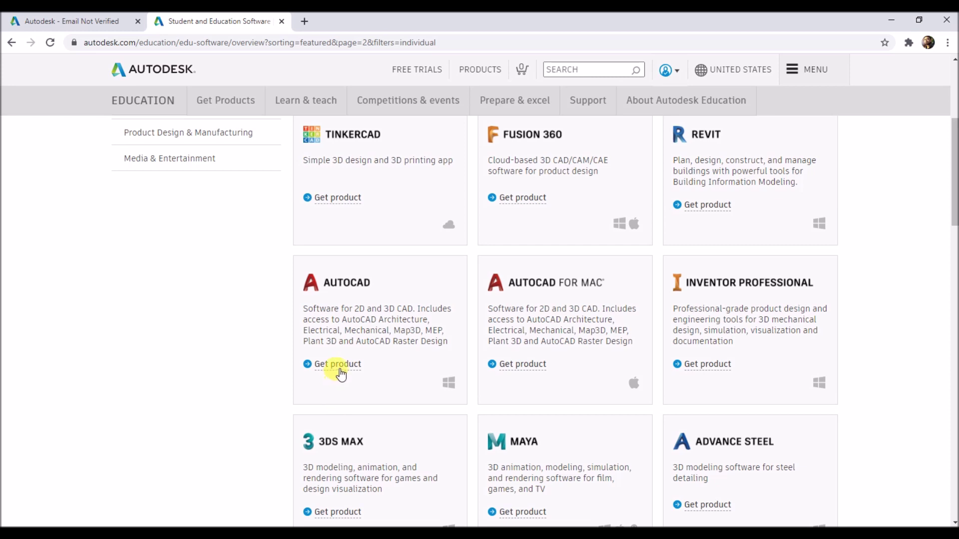
click(340, 371)
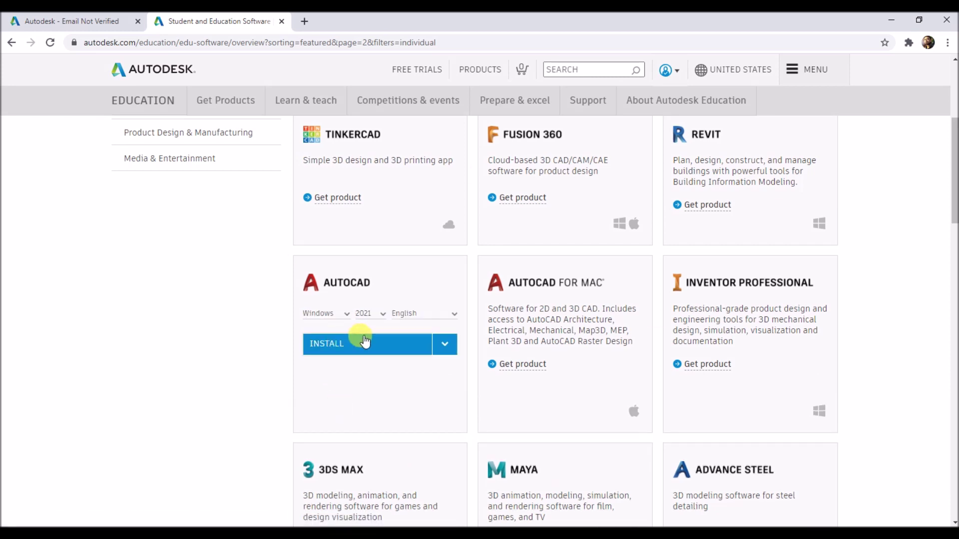
click(344, 314)
click(357, 319)
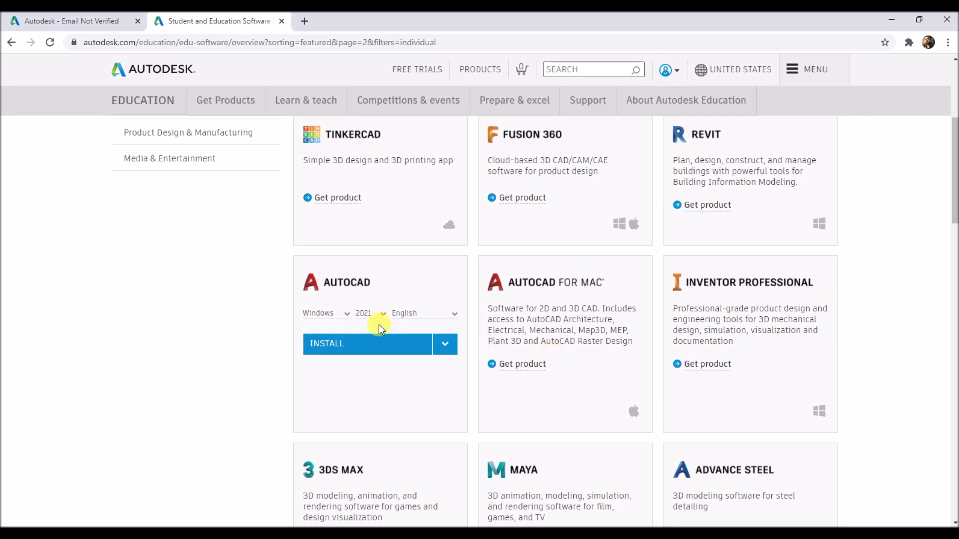
click(379, 314)
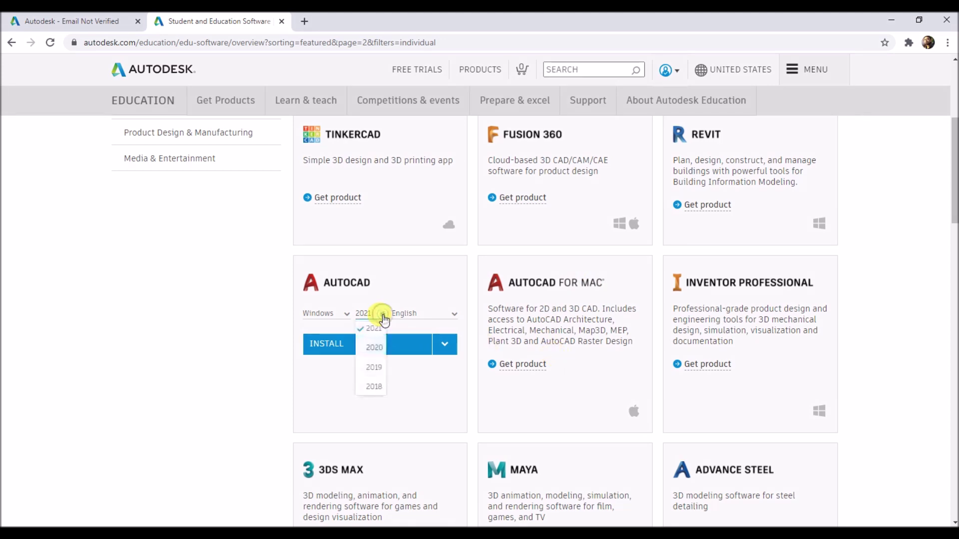
click(202, 319)
click(450, 313)
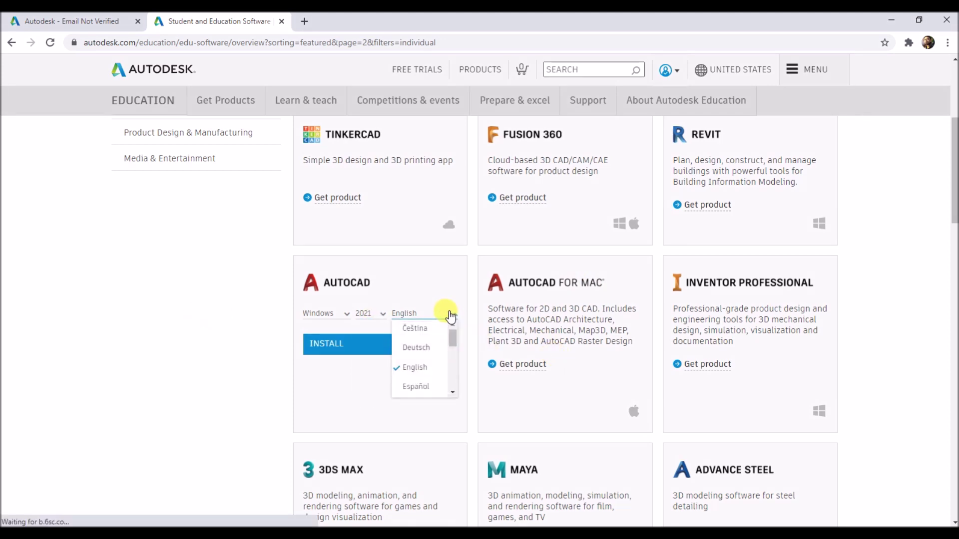
click(224, 310)
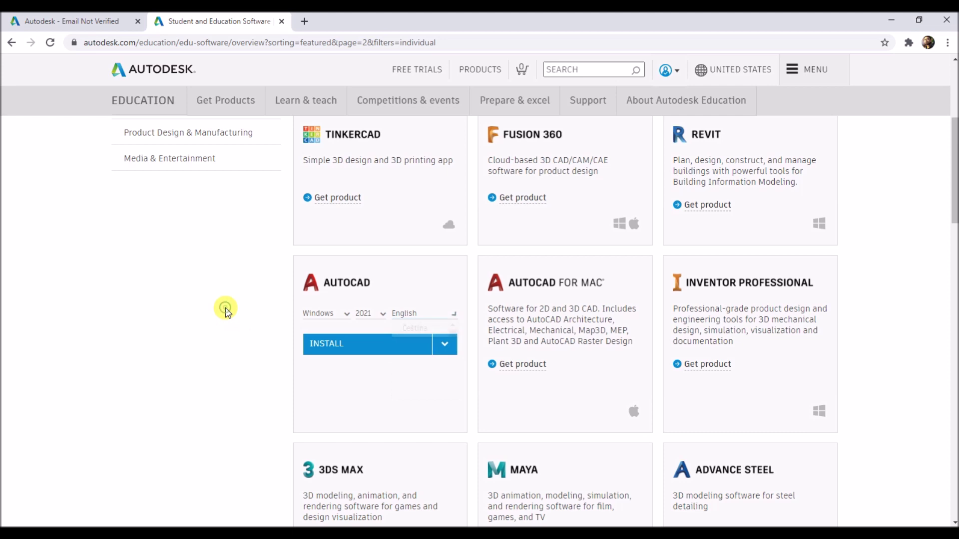
click(444, 344)
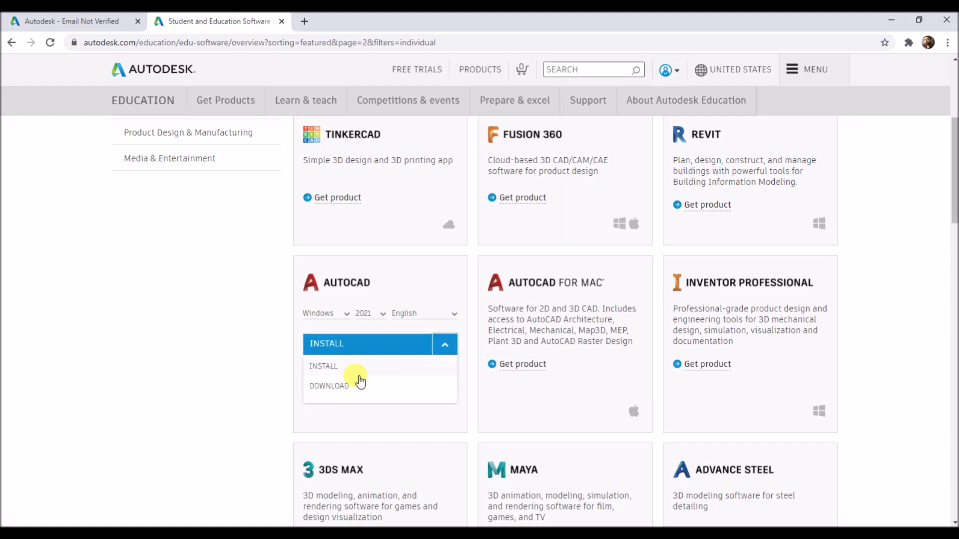
click(334, 387)
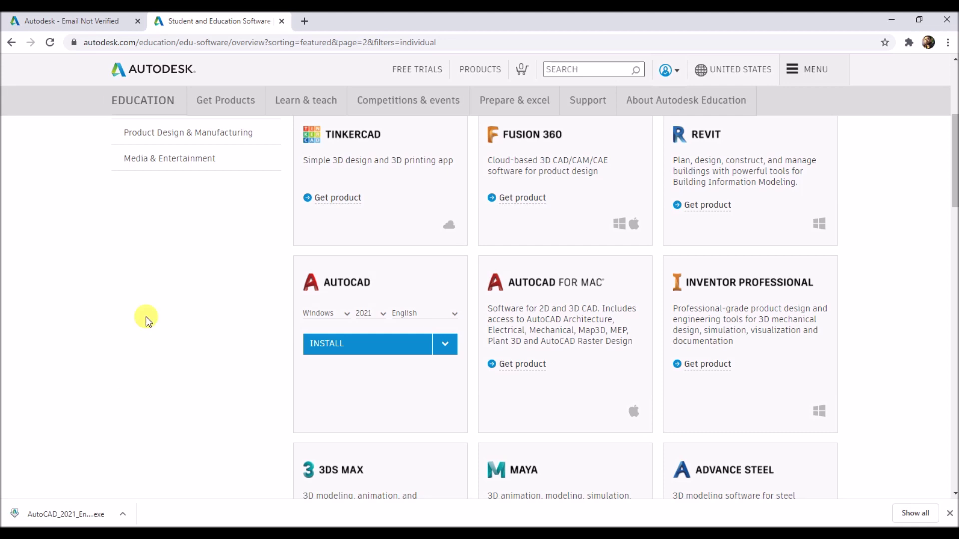
- Run the downloaded AutoCAD 2021 installer, extracting its files to C:\Autodesk, and start installing
click(123, 514)
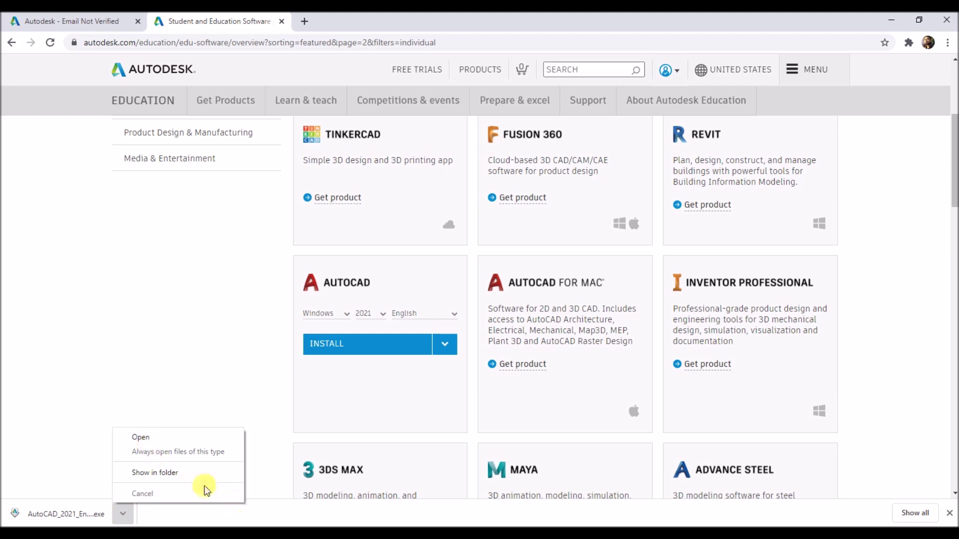
click(141, 437)
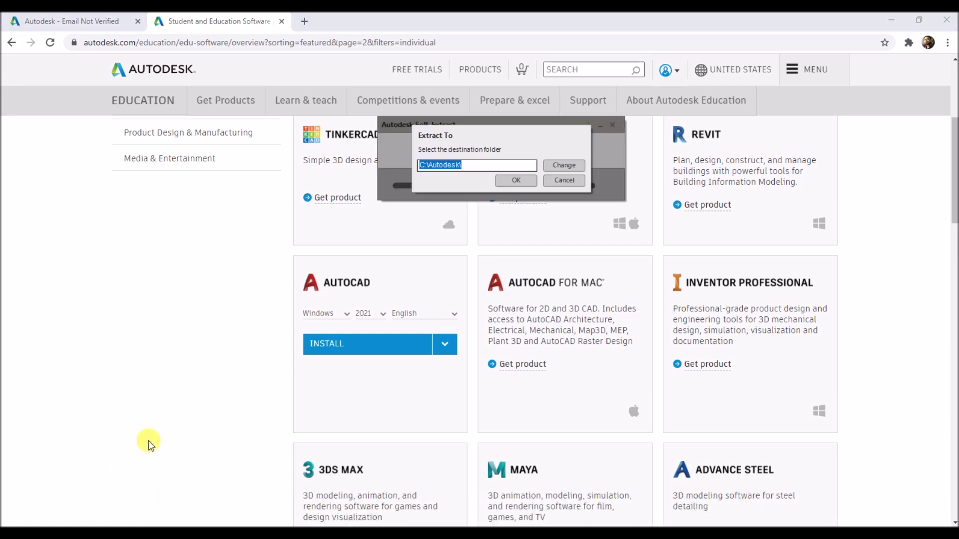
click(514, 180)
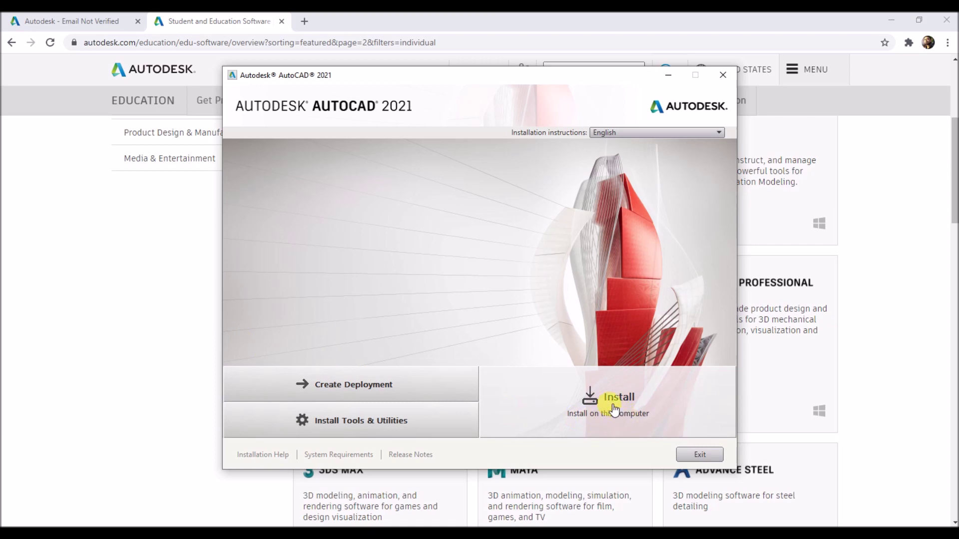
click(614, 409)
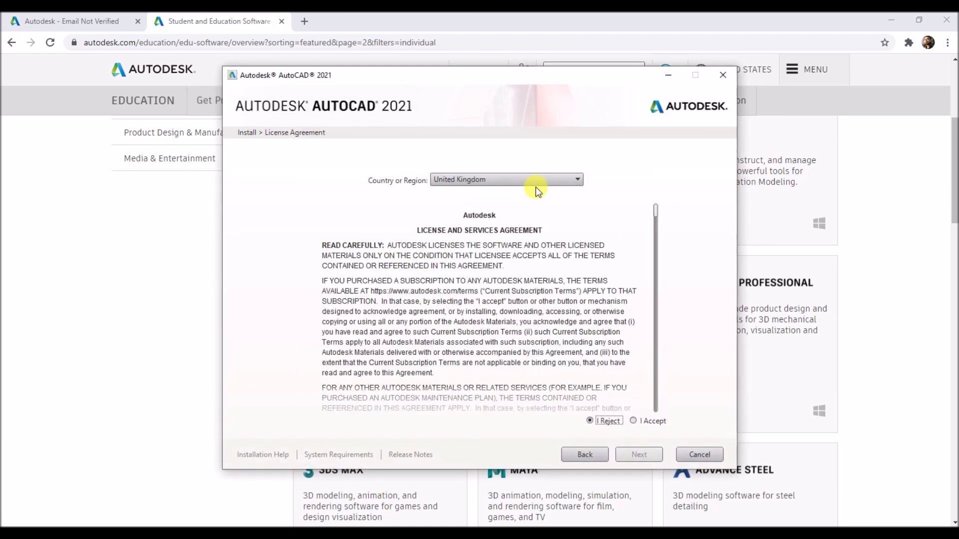
- Install AutoCAD 2021 with India as the country and the licence accepted, then launch it
click(559, 180)
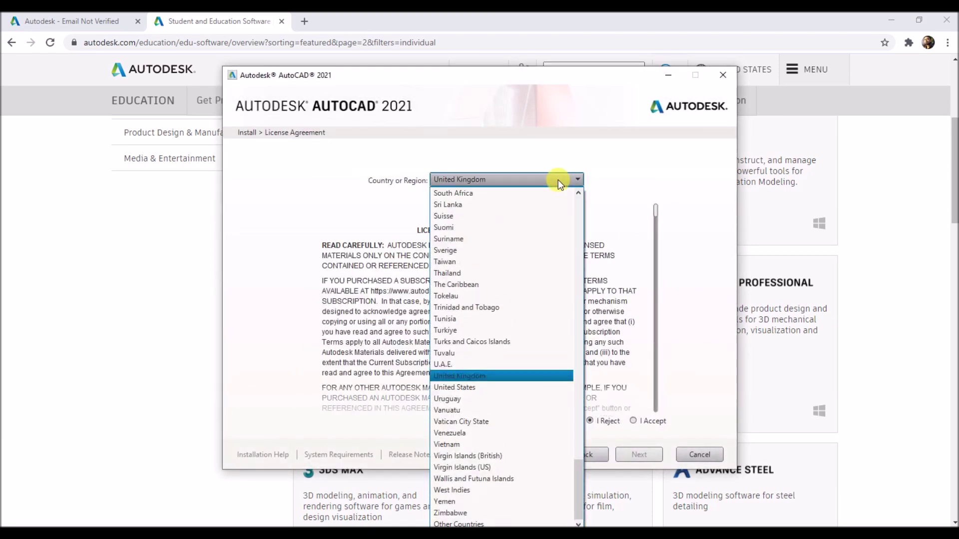
key(i)
click(506, 193)
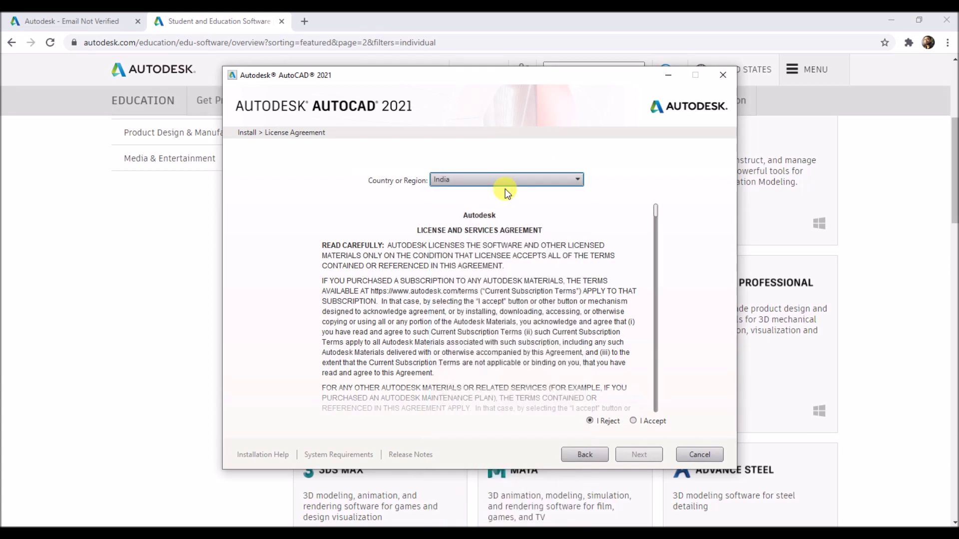
click(633, 421)
click(638, 455)
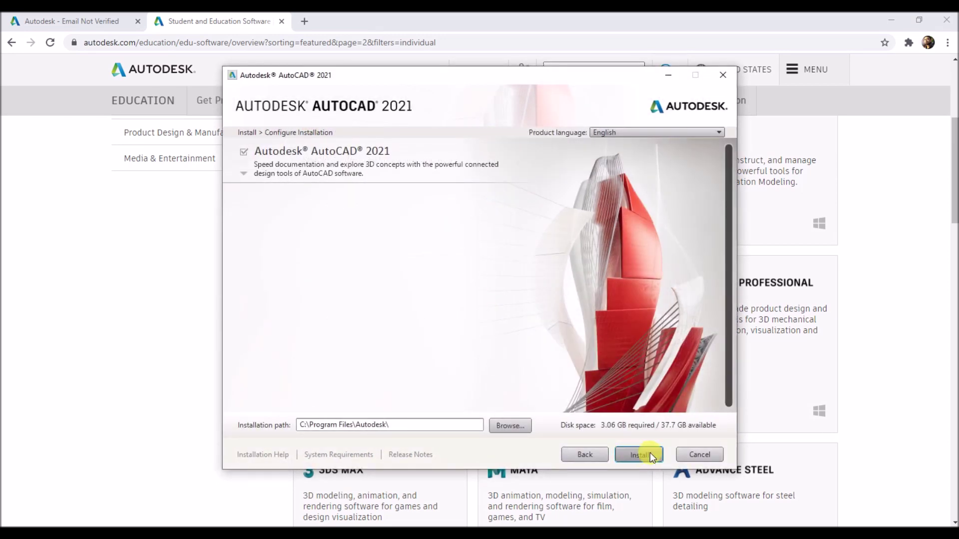
click(650, 455)
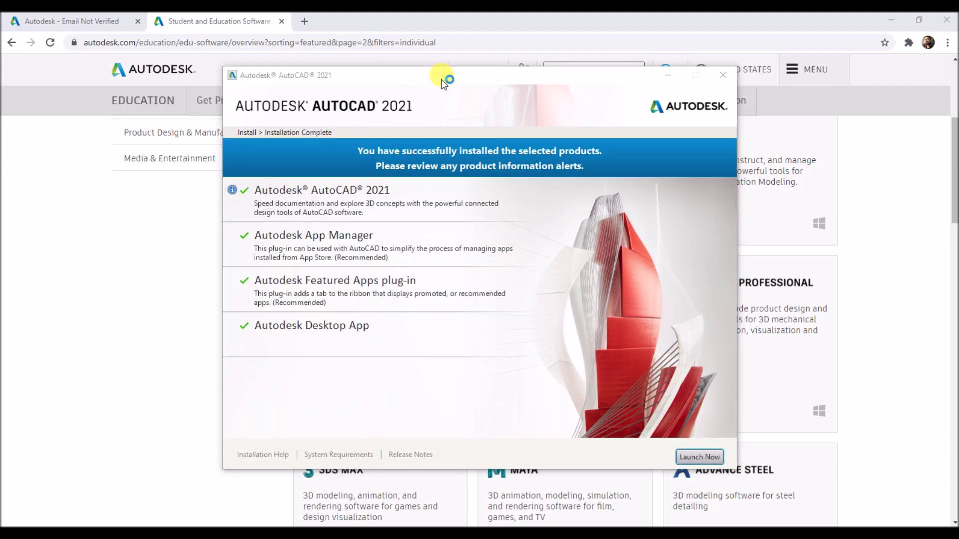
click(693, 458)
click(74, 333)
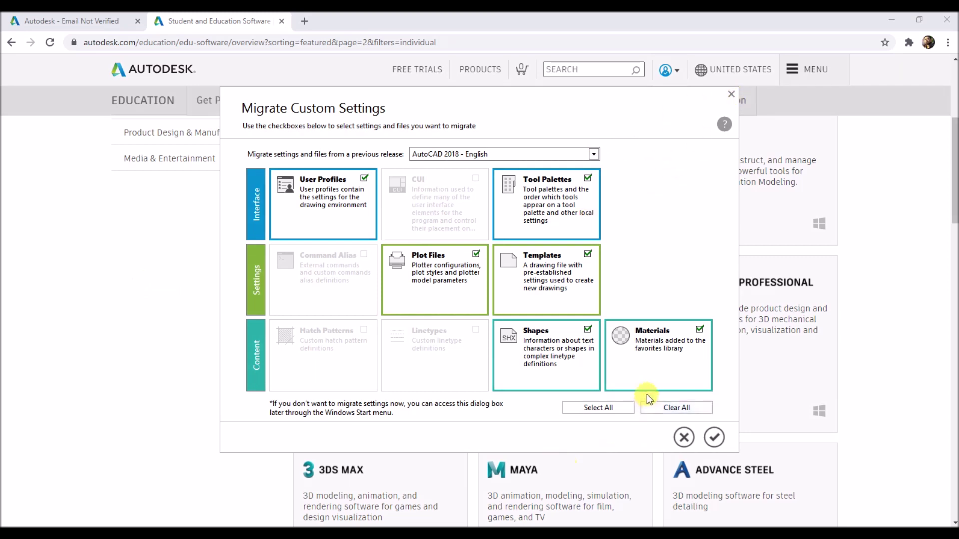
- Skip settings migration, always reassociate DWG files, and sign in with the education Autodesk ID, postponing two-step verification
click(685, 436)
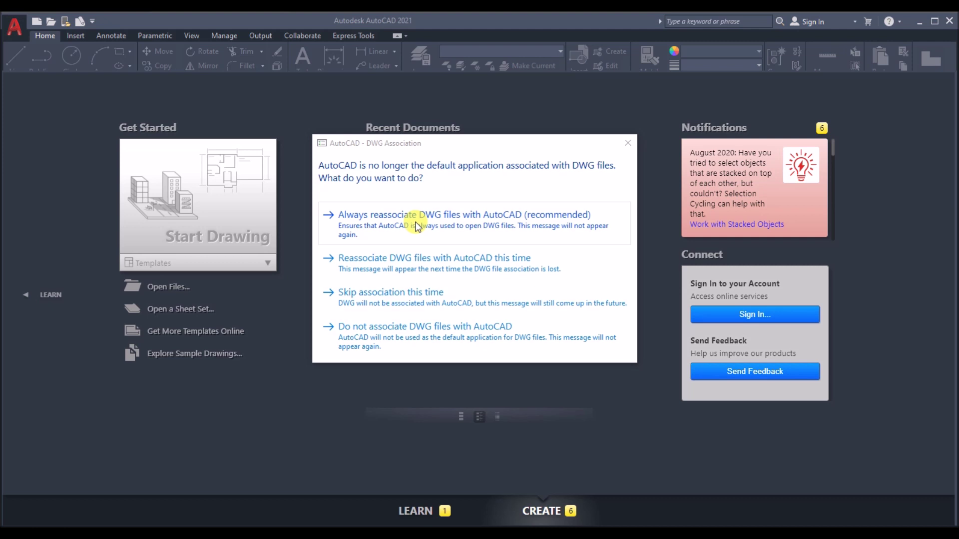
click(415, 228)
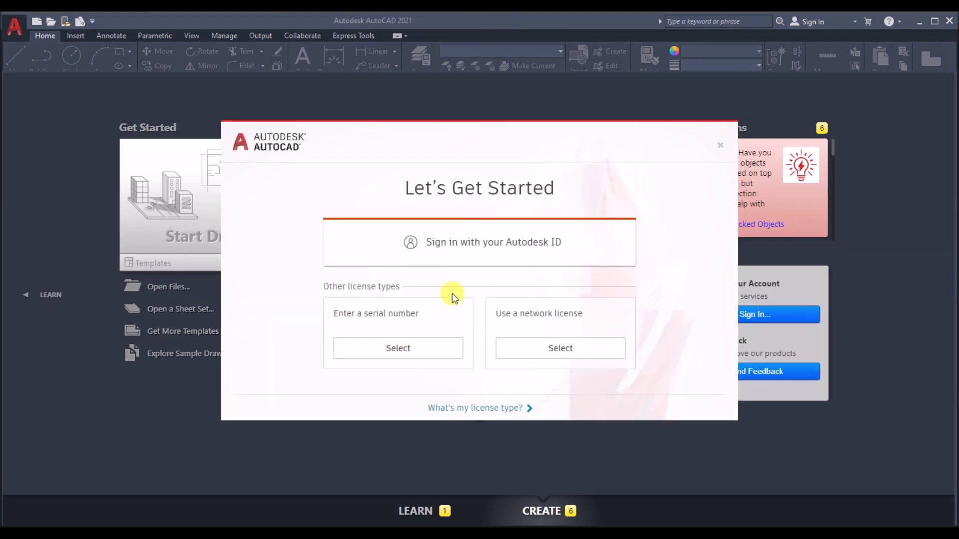
click(482, 246)
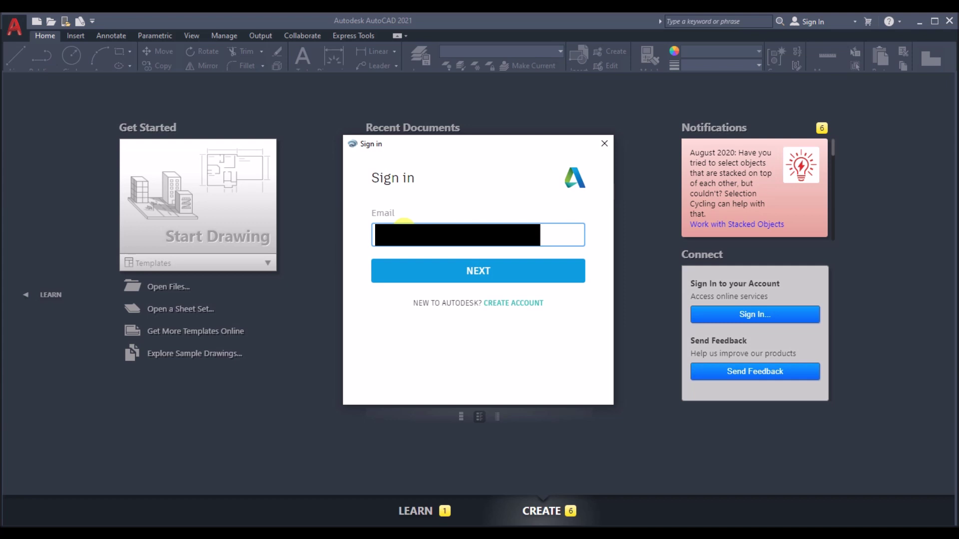
click(450, 265)
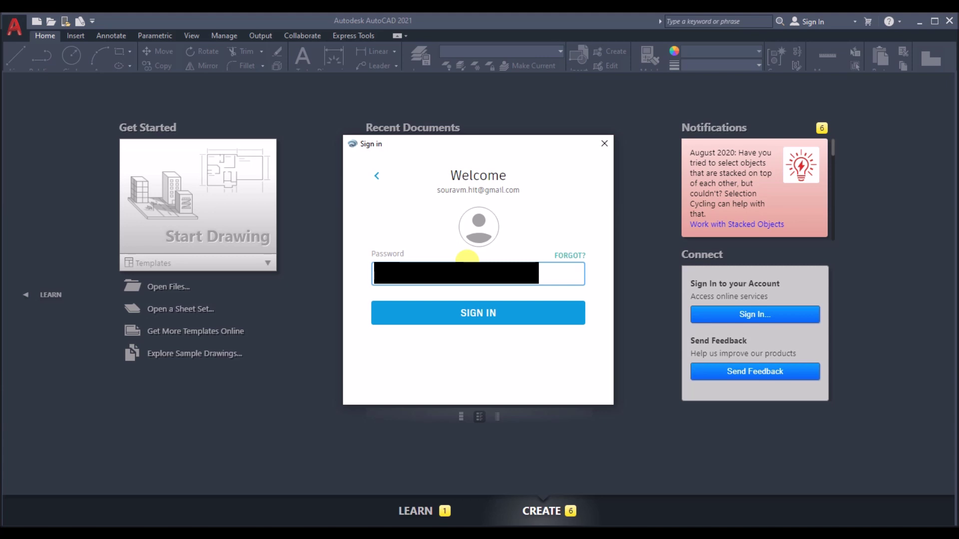
click(460, 313)
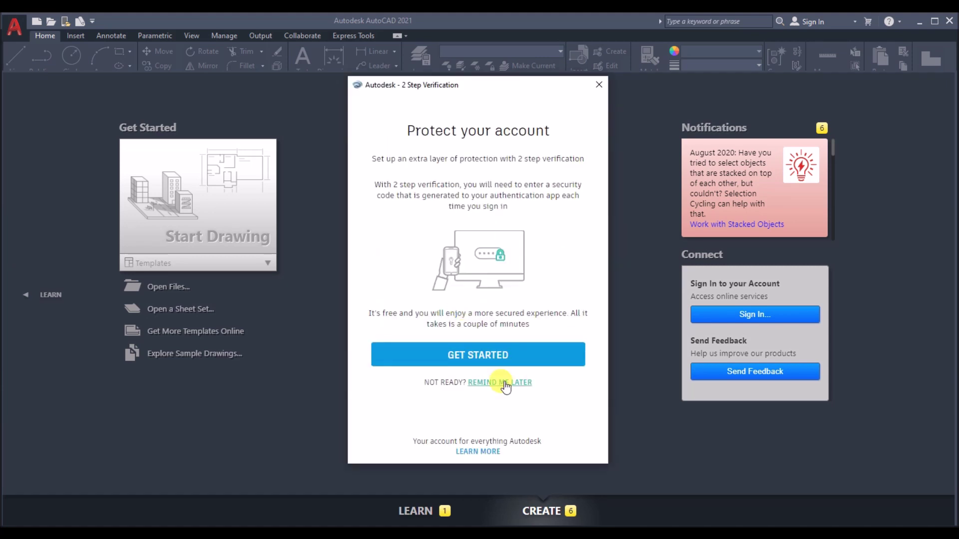
click(504, 383)
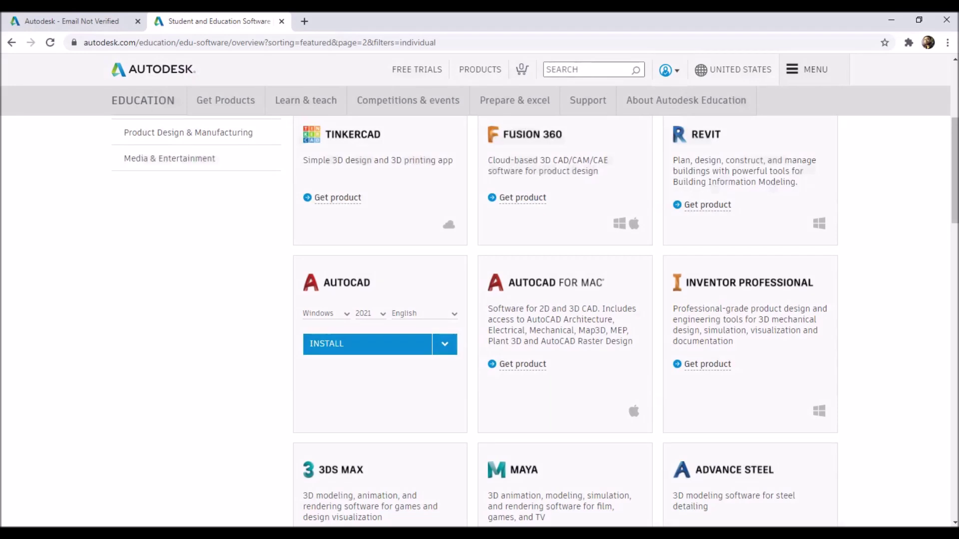
- Search YouTube for 'cadd maniac' in a new tab and open the CADD MANIAC channel
click(304, 22)
click(343, 322)
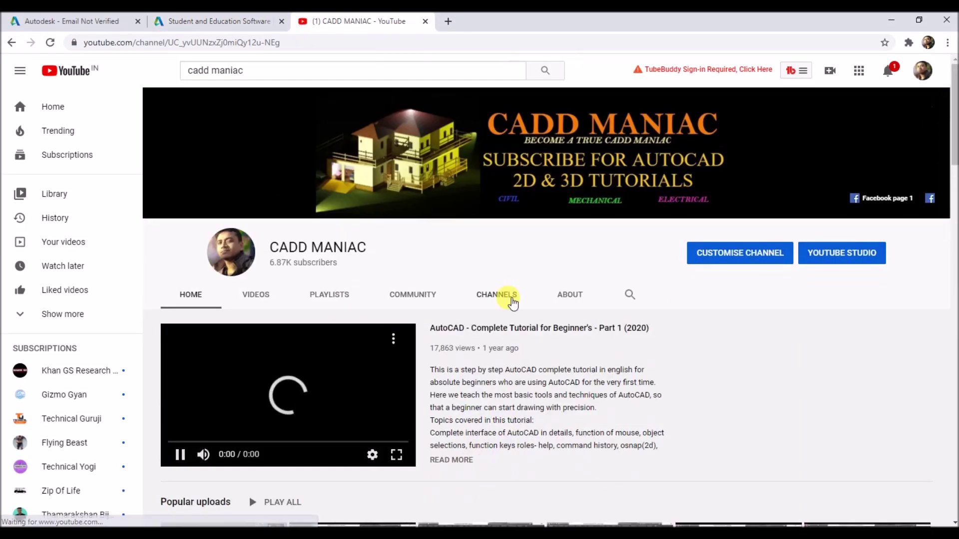
click(175, 450)
scroll(525, 325, down, 2)
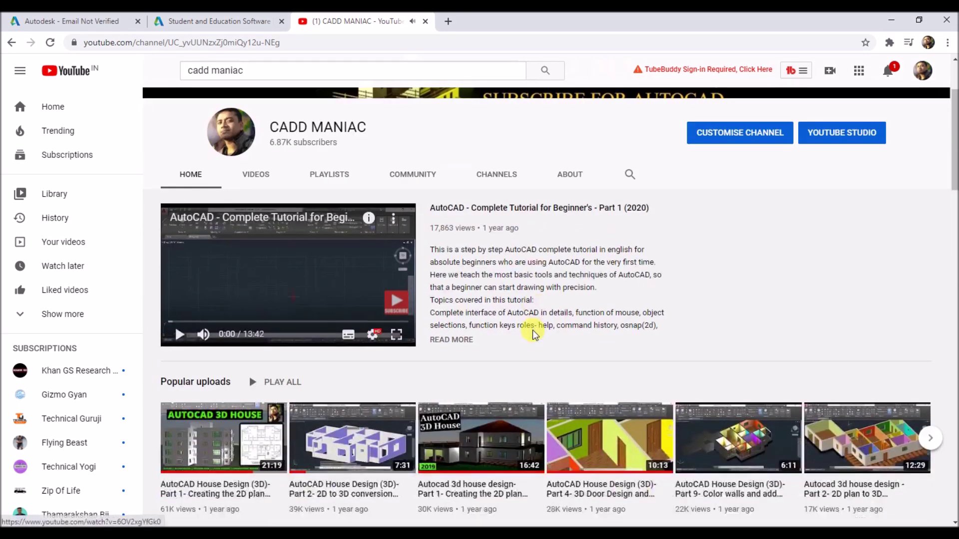
scroll(565, 273, down, 1)
scroll(569, 273, down, 2)
scroll(569, 273, down, 2)
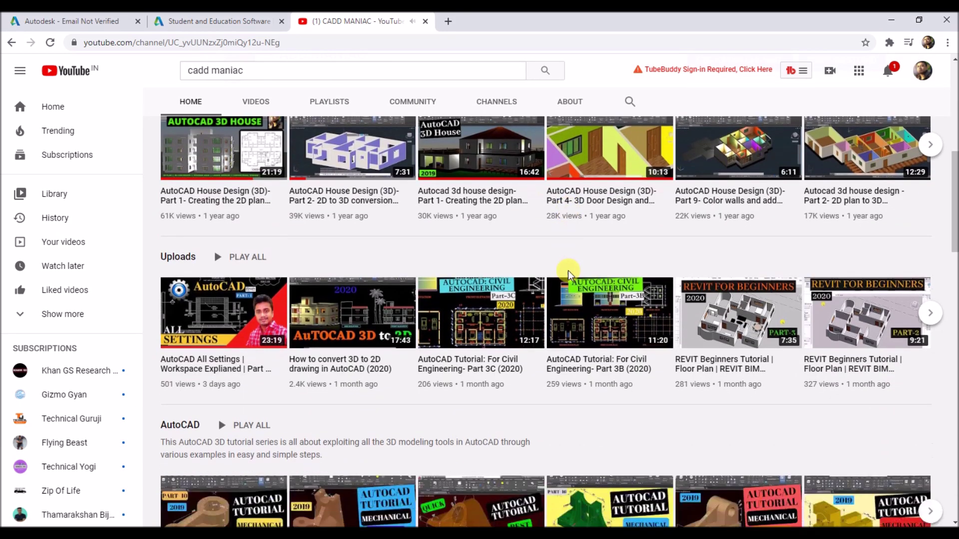
scroll(184, 224, up, 1)
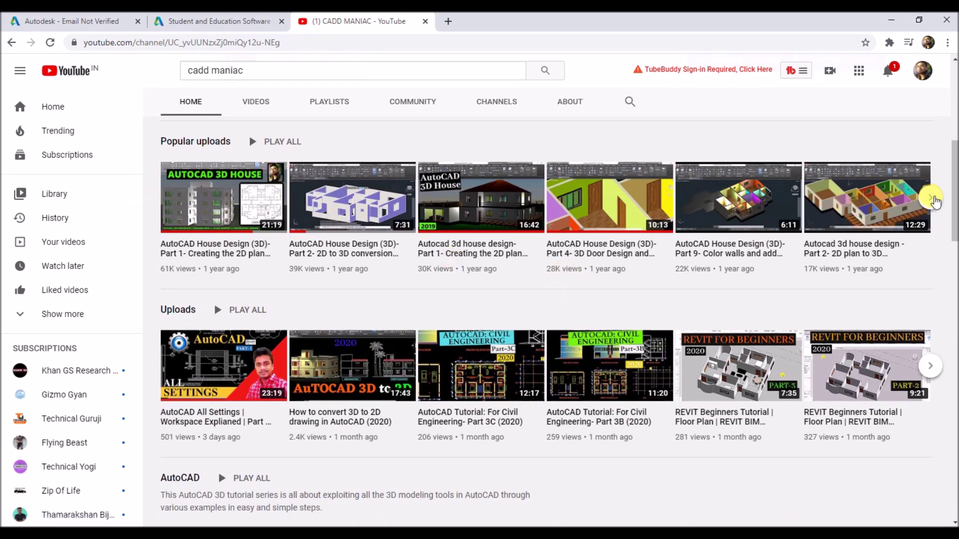
- Browse the channel's popular, Uploads and AutoCAD video rows, then go to its Playlists
click(933, 199)
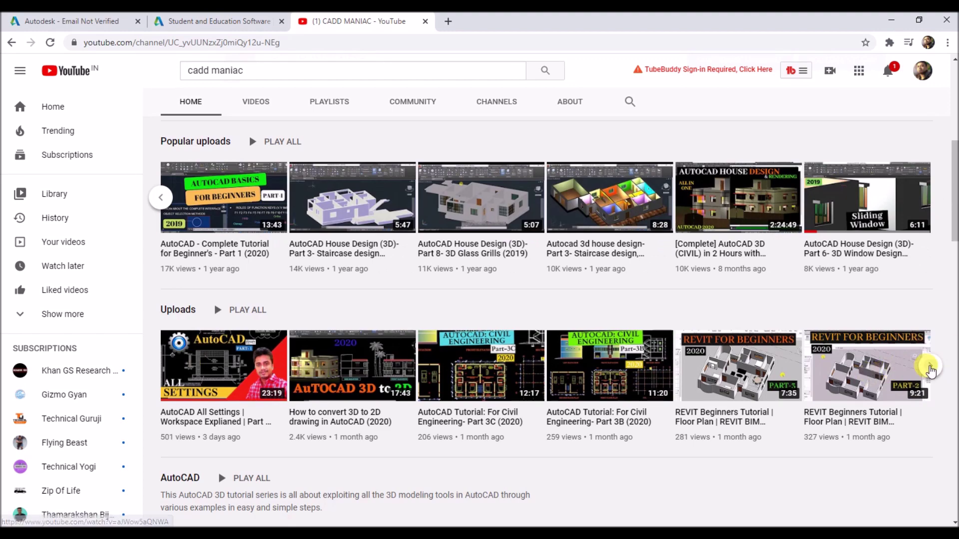
click(934, 365)
scroll(545, 306, down, 1)
scroll(459, 321, down, 2)
click(930, 383)
scroll(640, 333, down, 3)
scroll(593, 325, down, 3)
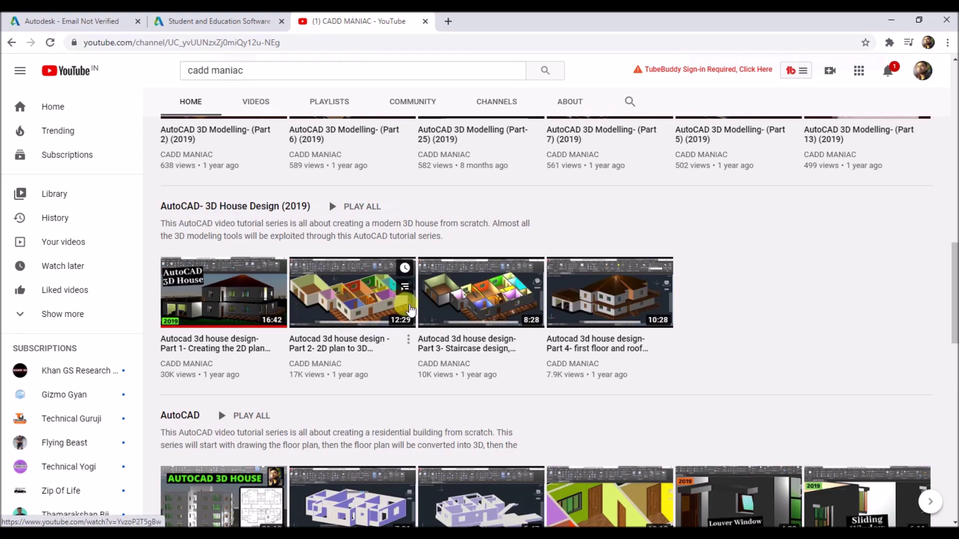
scroll(593, 325, down, 2)
scroll(700, 353, down, 4)
scroll(403, 334, down, 1)
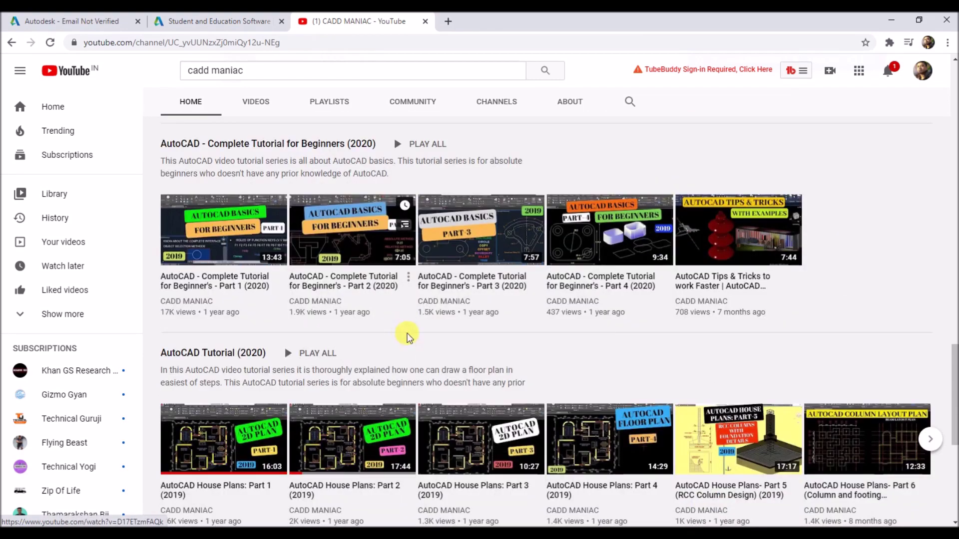
scroll(407, 334, down, 4)
scroll(406, 333, down, 1)
scroll(407, 333, down, 2)
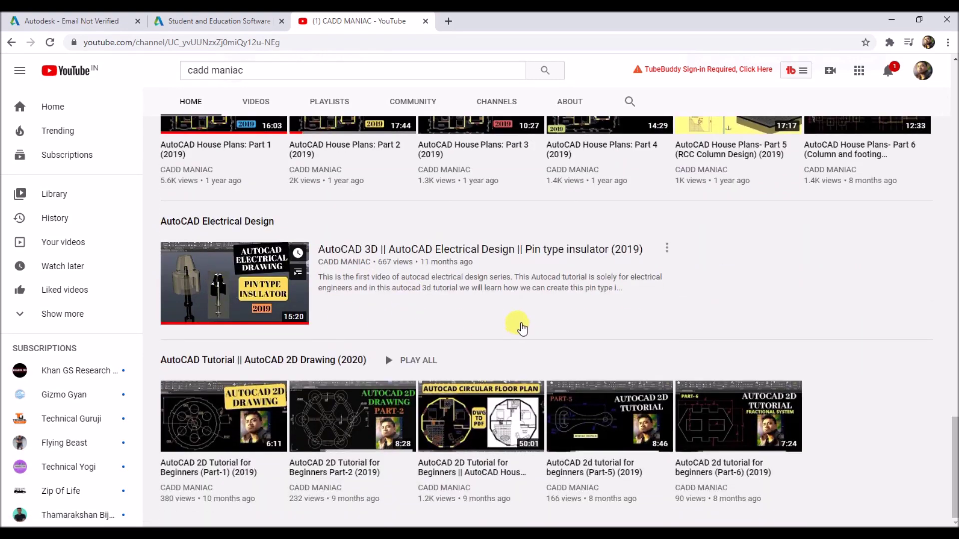
mouse_move(738, 416)
scroll(449, 402, up, 2)
scroll(450, 402, up, 5)
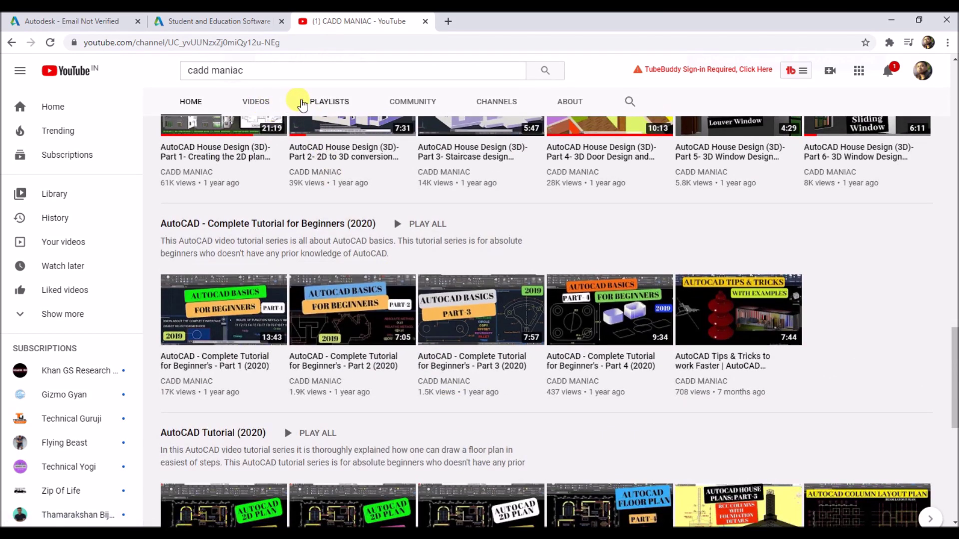
click(330, 102)
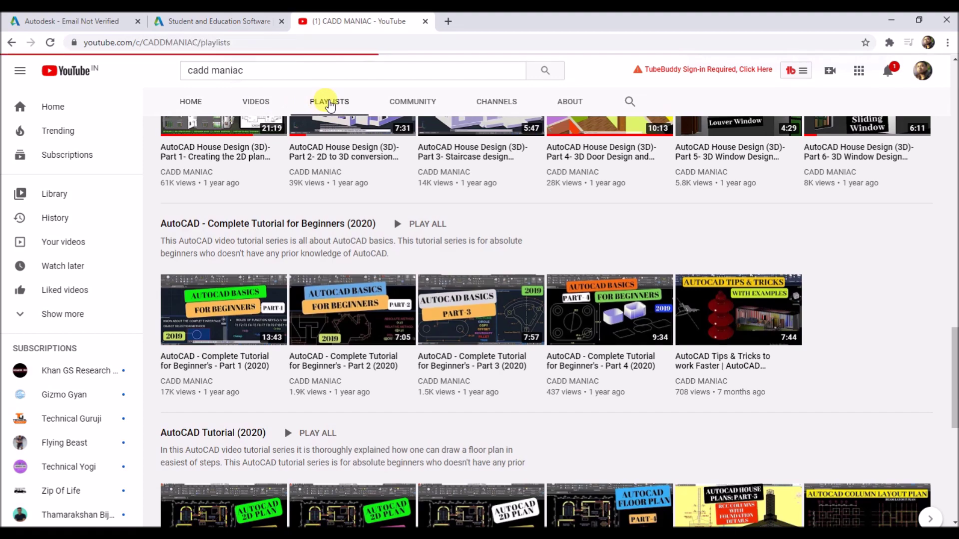